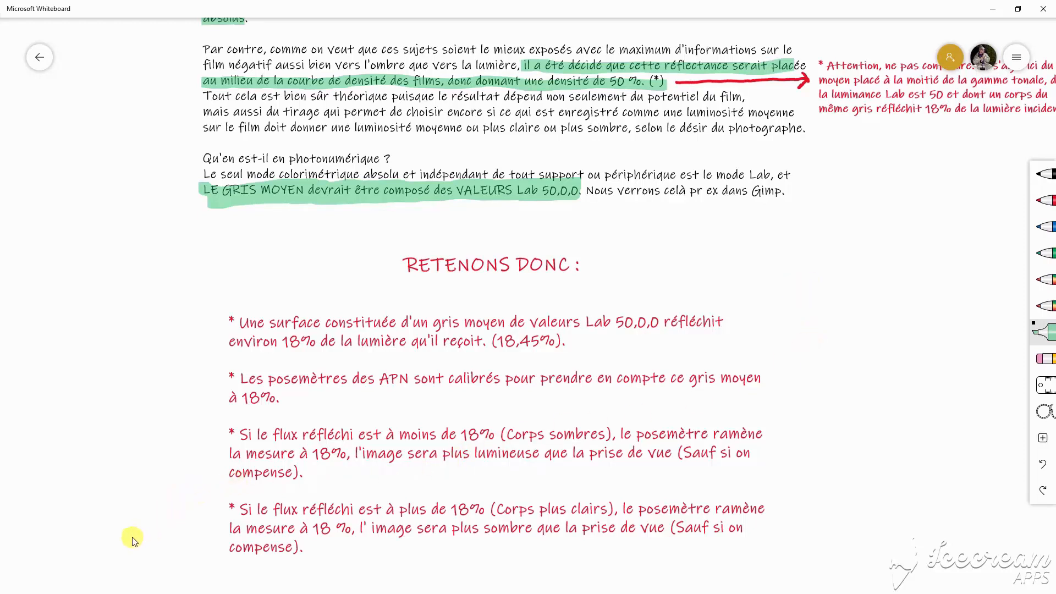
drag(853, 408, 862, 191)
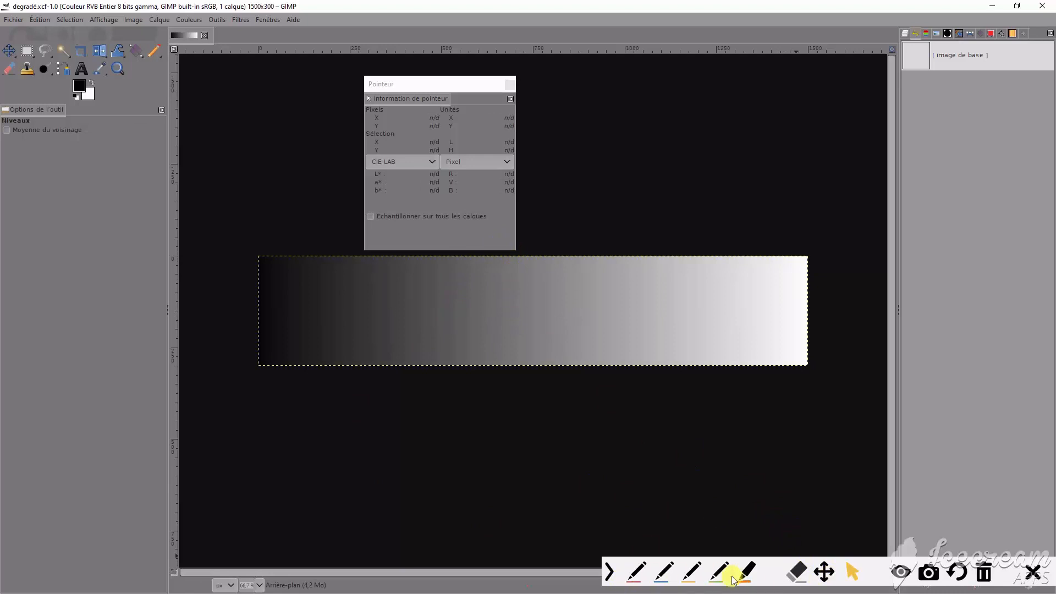
Mark the gradient's middle grey with a yellow vertical line near x 700 px and draw a red arrow spanning to the white end, labelled "4 IL"
click(693, 575)
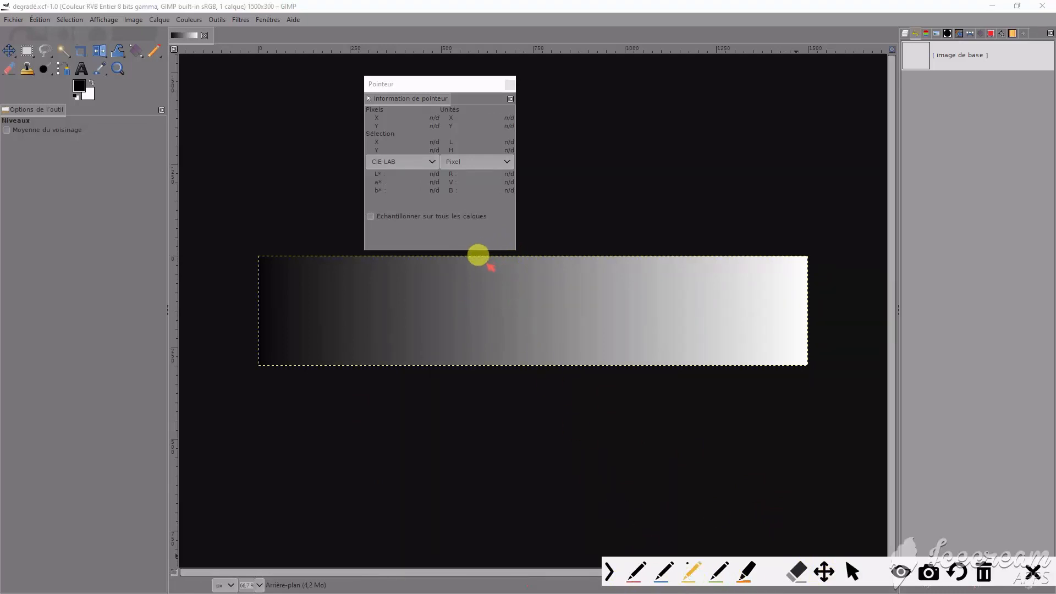
drag(494, 238, 493, 301)
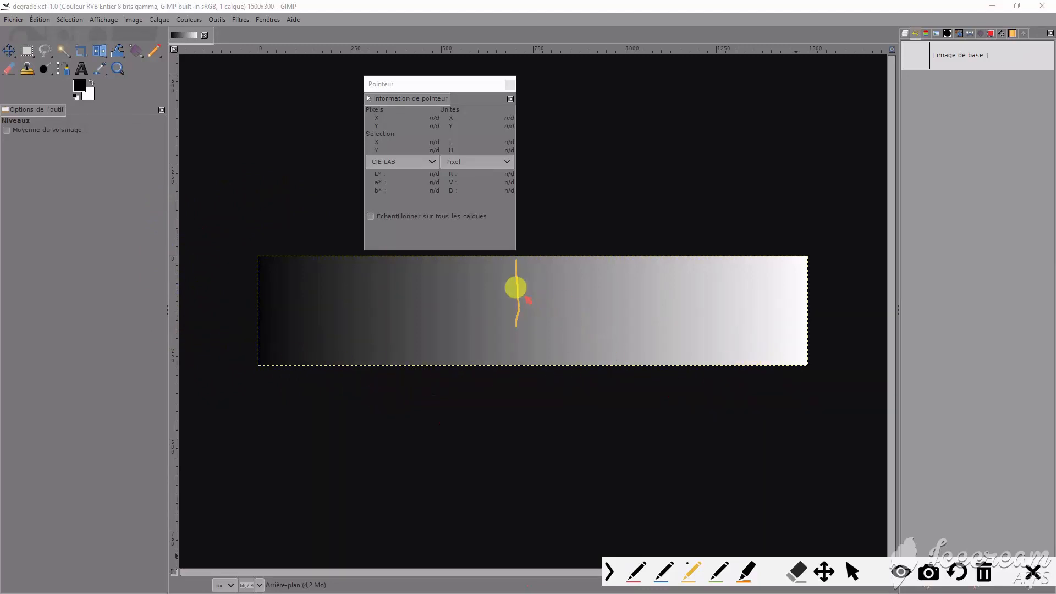
click(635, 572)
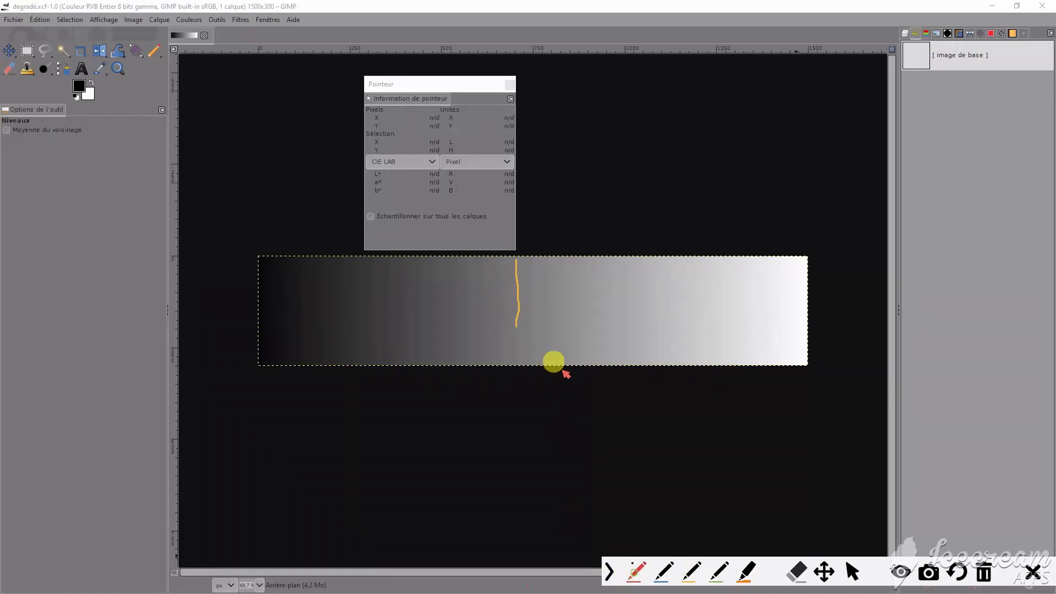
drag(496, 277, 781, 274)
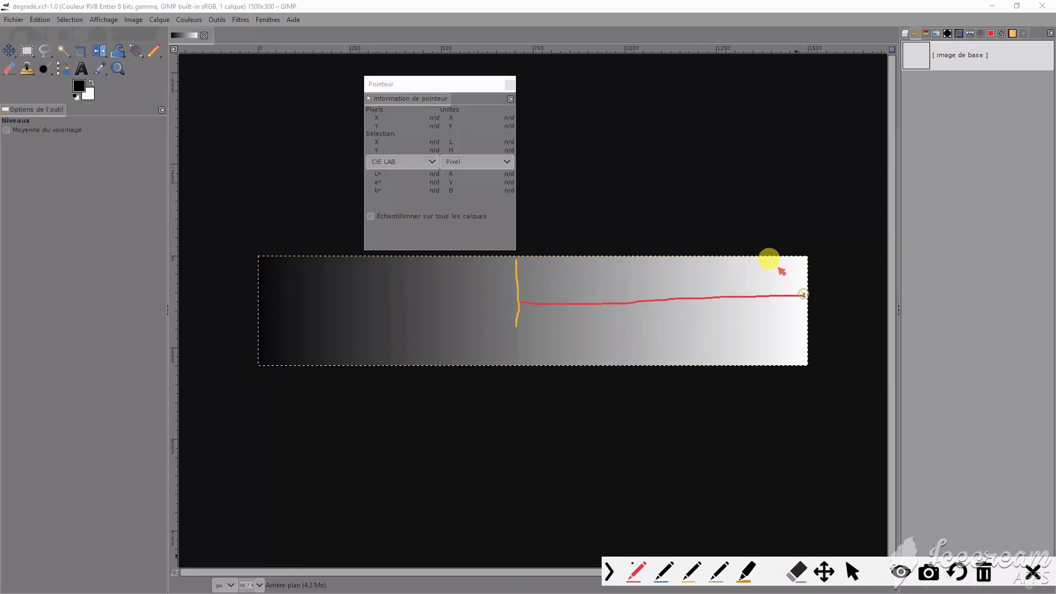
drag(511, 282, 497, 278)
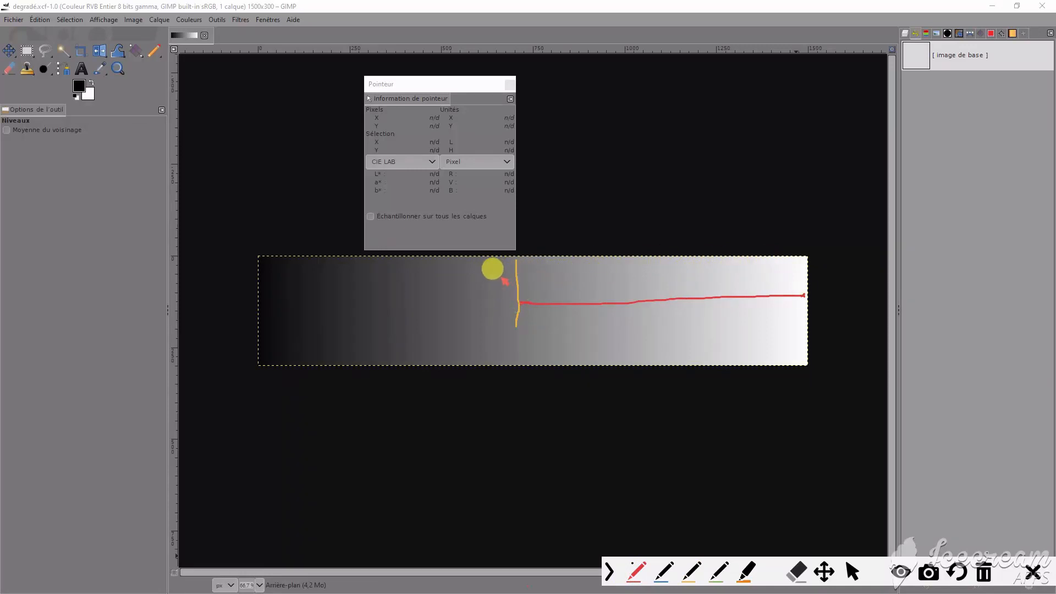
drag(633, 244, 673, 251)
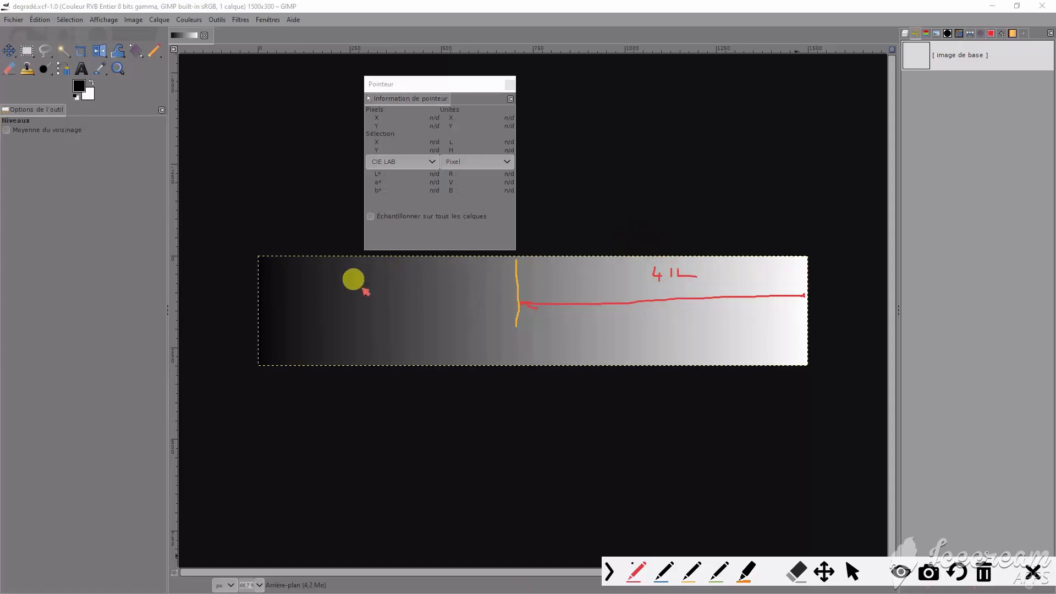
Draw a blue double-headed arrow from the black end of the gradient to the yellow middle-grey line and label it "4 IL"
click(665, 575)
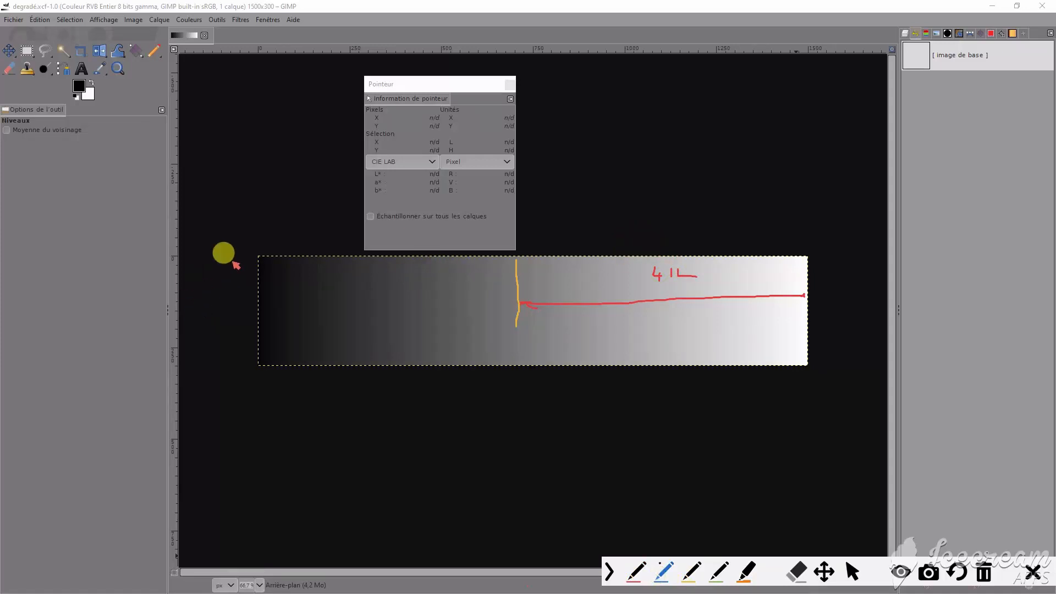
drag(259, 300, 515, 306)
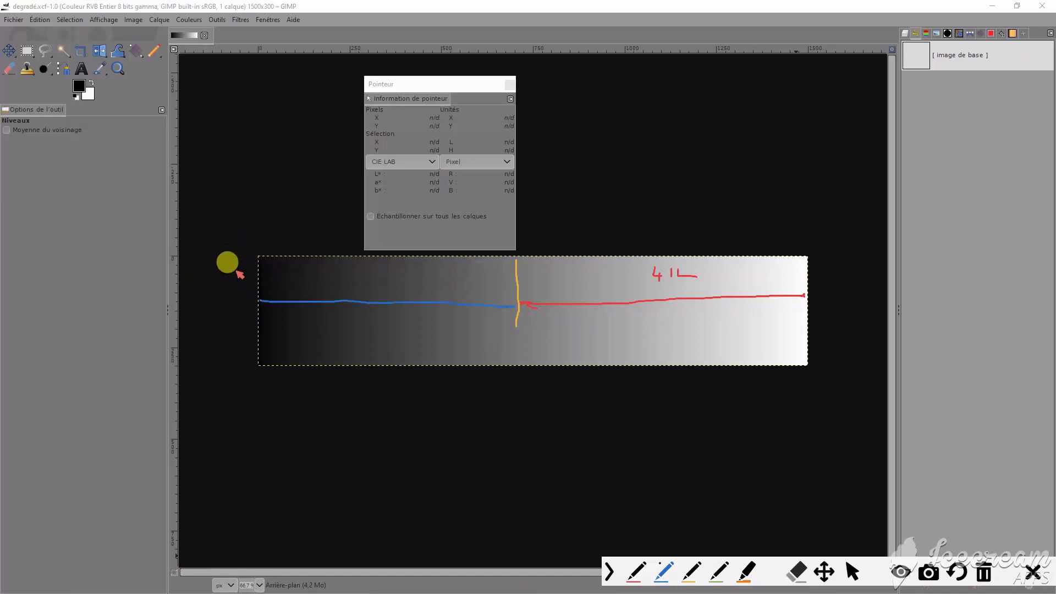
mouse_move(263, 297)
mouse_down()
mouse_move(256, 302)
mouse_move(266, 303)
mouse_up()
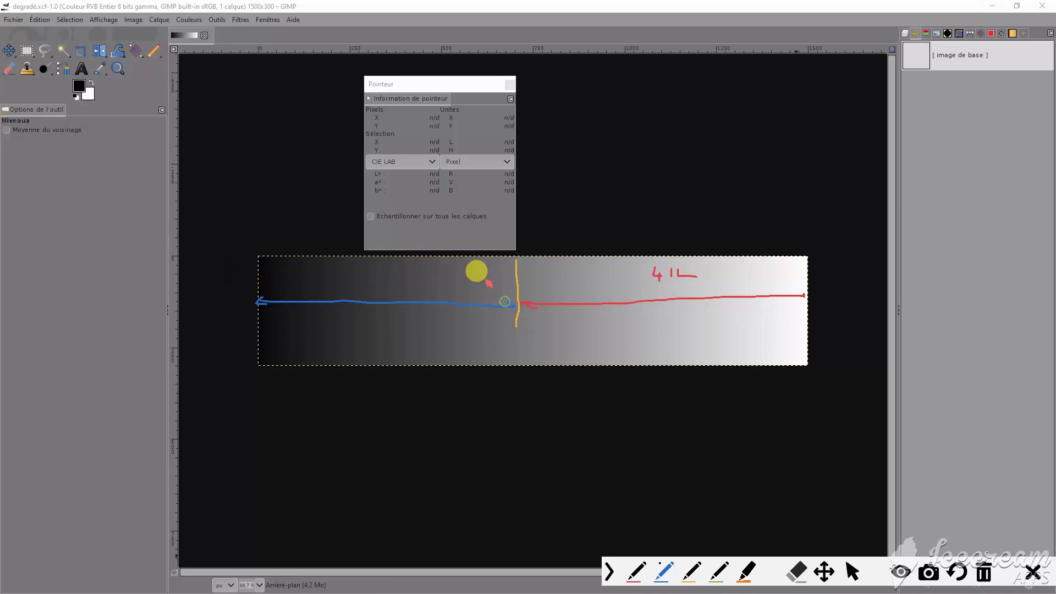
drag(503, 300, 504, 309)
mouse_move(373, 278)
mouse_down()
mouse_move(378, 291)
mouse_move(408, 292)
mouse_up()
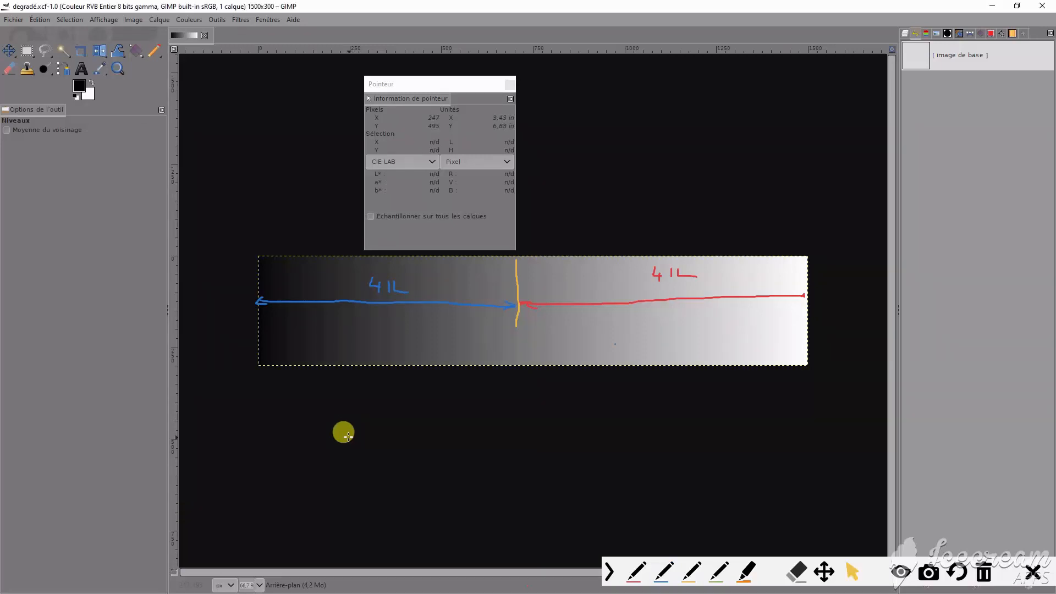
Lighten the gradient with a Levels adjustment, setting the input midtone (gamma) to 2.05
right_click(350, 438)
mouse_move(385, 531)
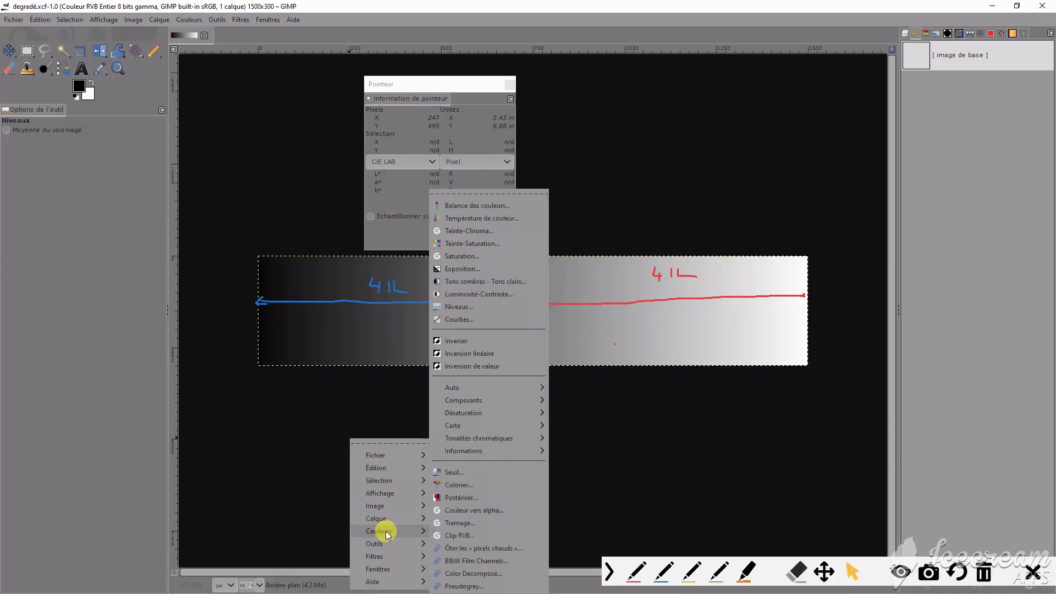
click(461, 305)
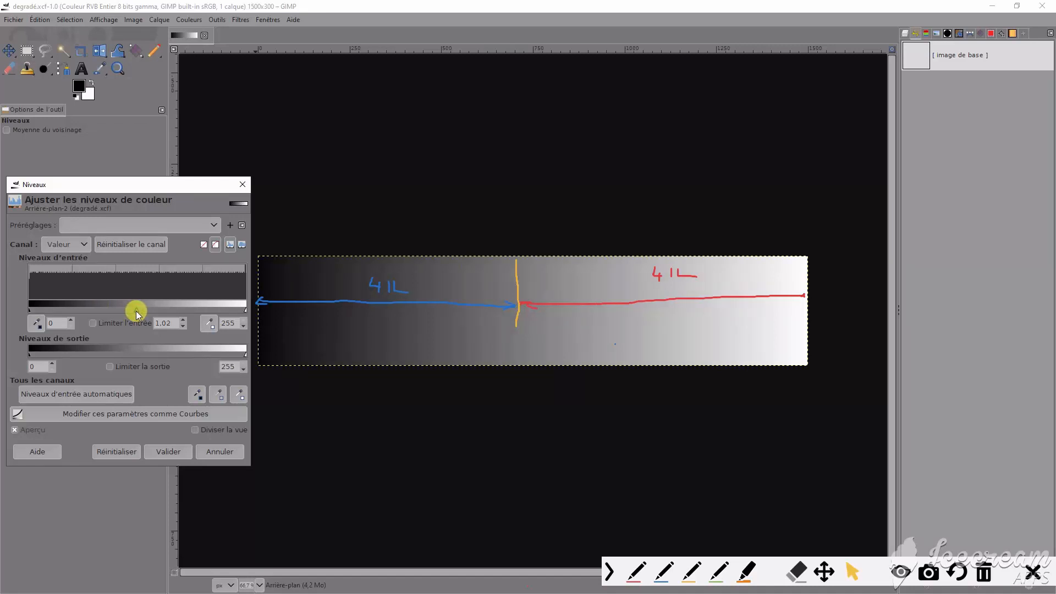
drag(137, 312, 110, 314)
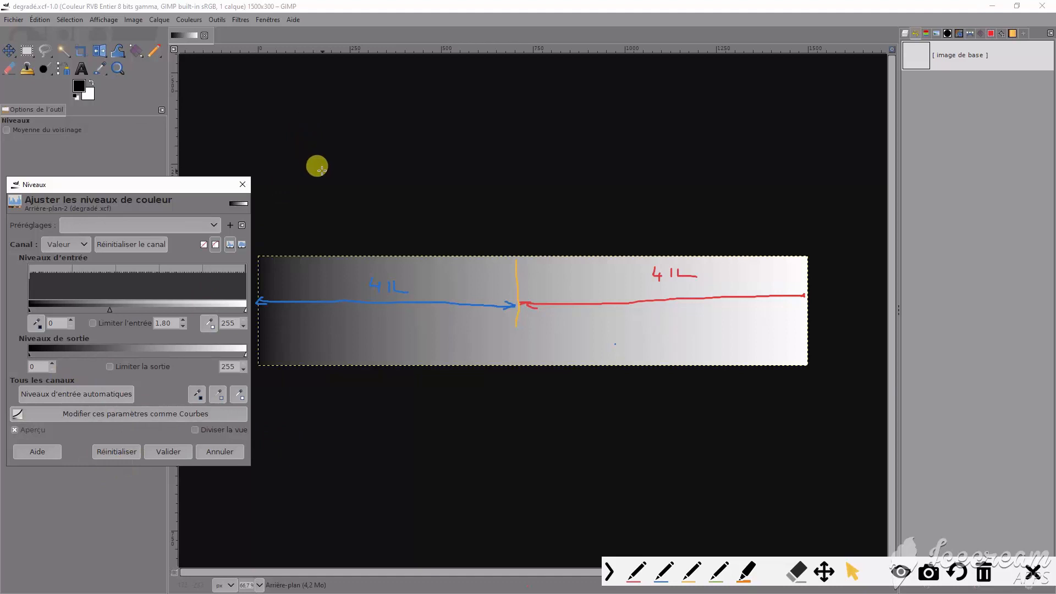
drag(162, 339, 105, 340)
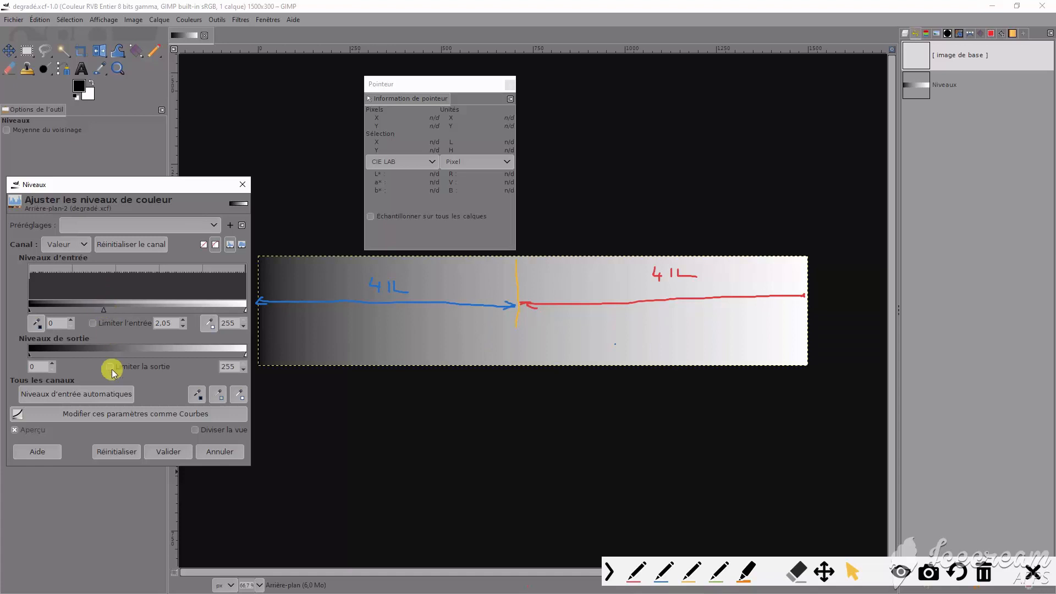
click(159, 454)
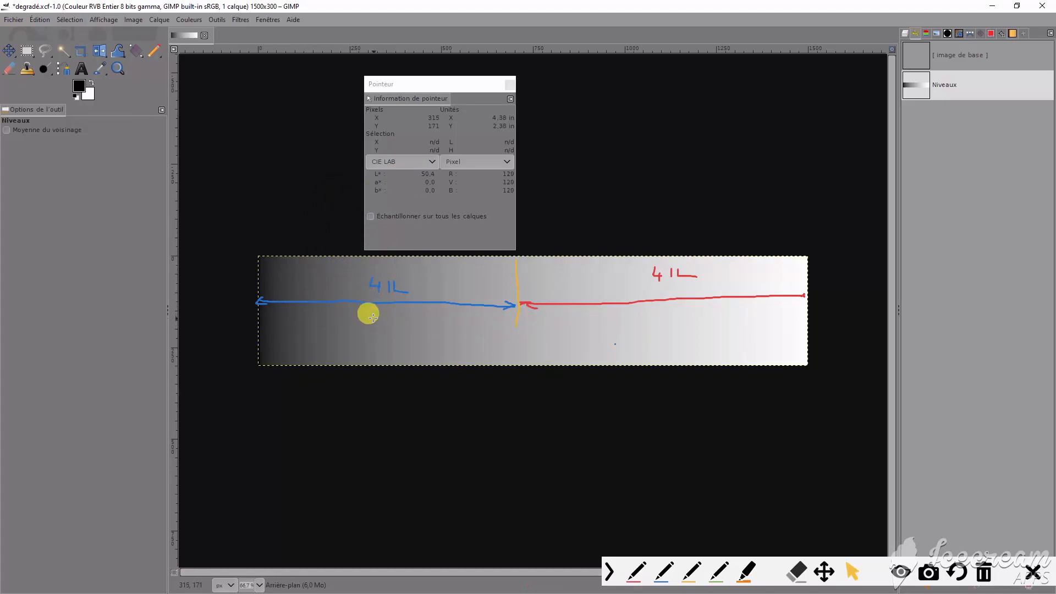
Mark the lightened gradient's middle grey in yellow near x 315 px and draw a red double-headed arrow to the white end, labelled "6 IL"
click(690, 576)
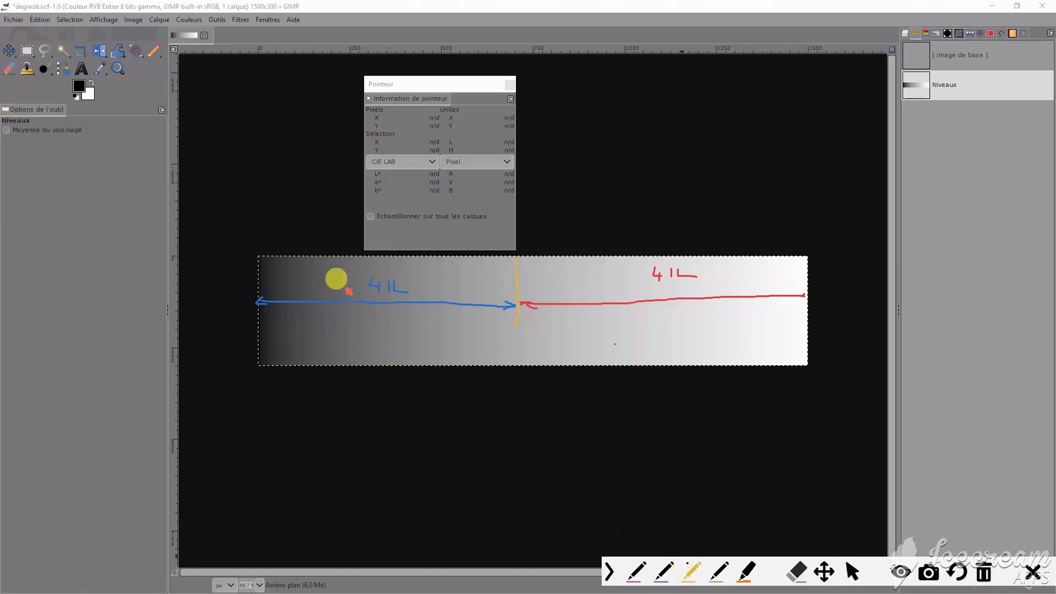
drag(373, 311, 373, 339)
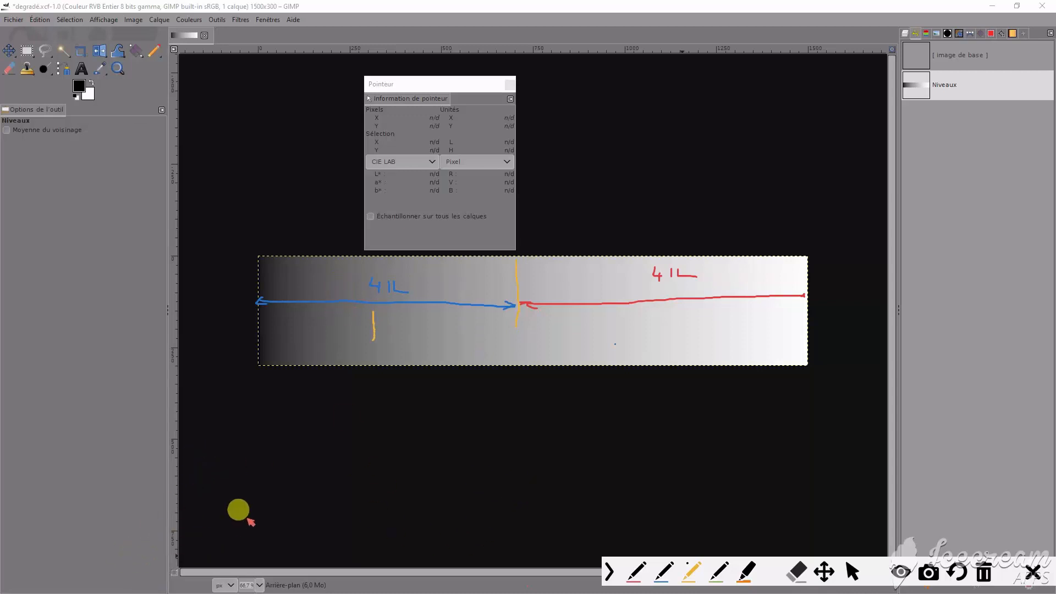
click(638, 575)
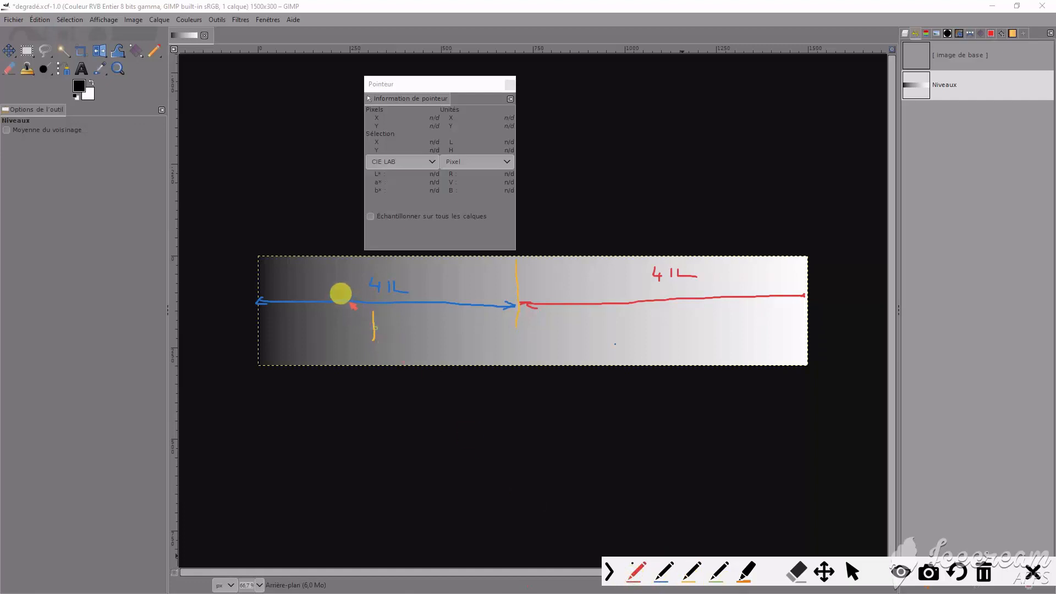
drag(376, 329, 746, 323)
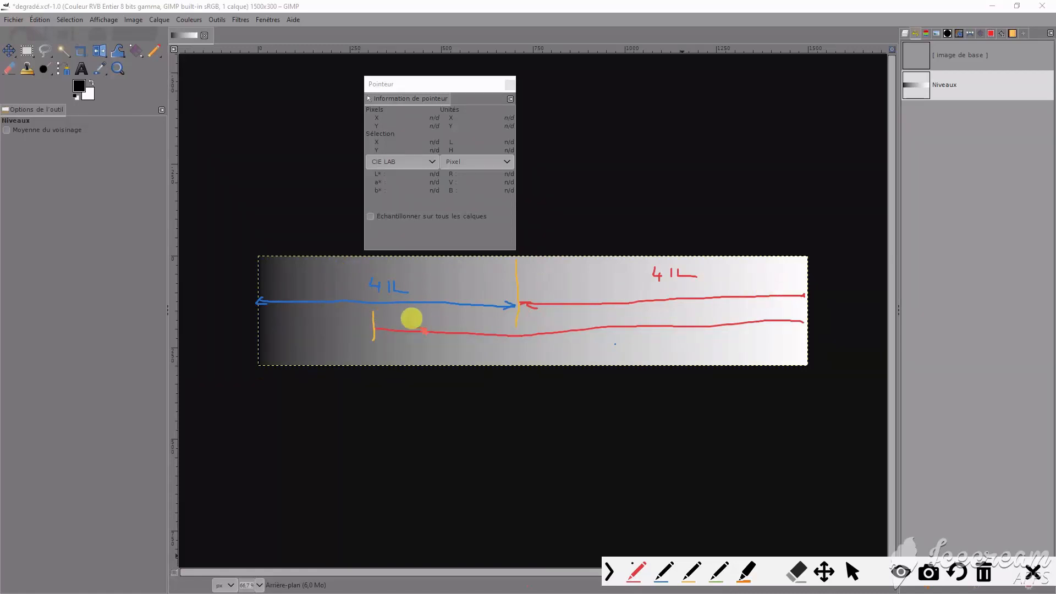
drag(384, 324, 384, 336)
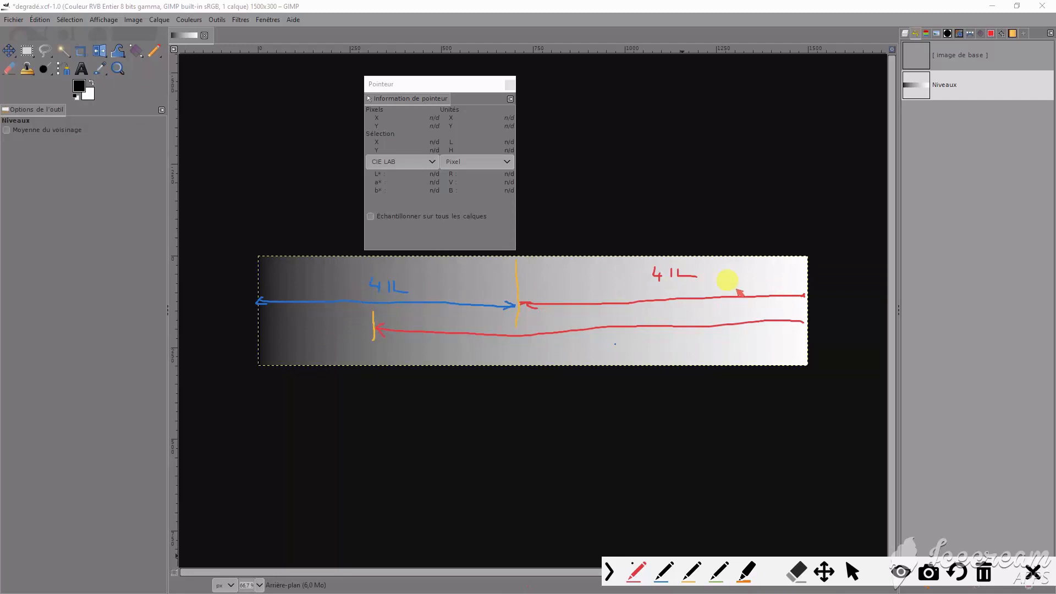
drag(795, 315, 796, 328)
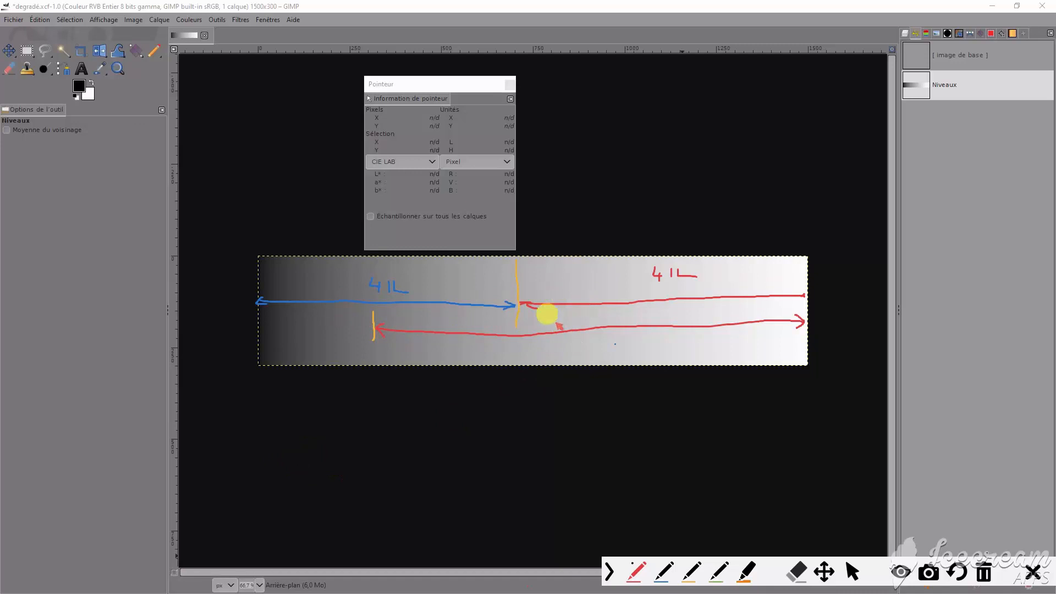
mouse_move(607, 334)
mouse_down()
mouse_move(605, 352)
mouse_move(624, 352)
mouse_move(623, 337)
mouse_move(632, 348)
mouse_up()
click(614, 345)
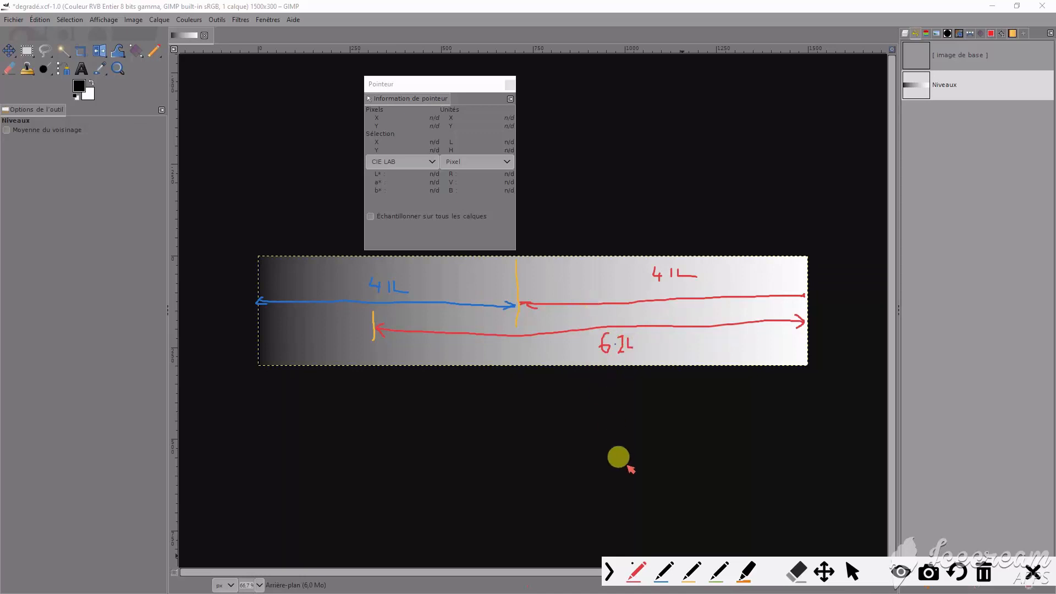
Draw a blue double-headed arrow between the second yellow mark and the black end of the gradient, labelled "2 IL"
click(665, 573)
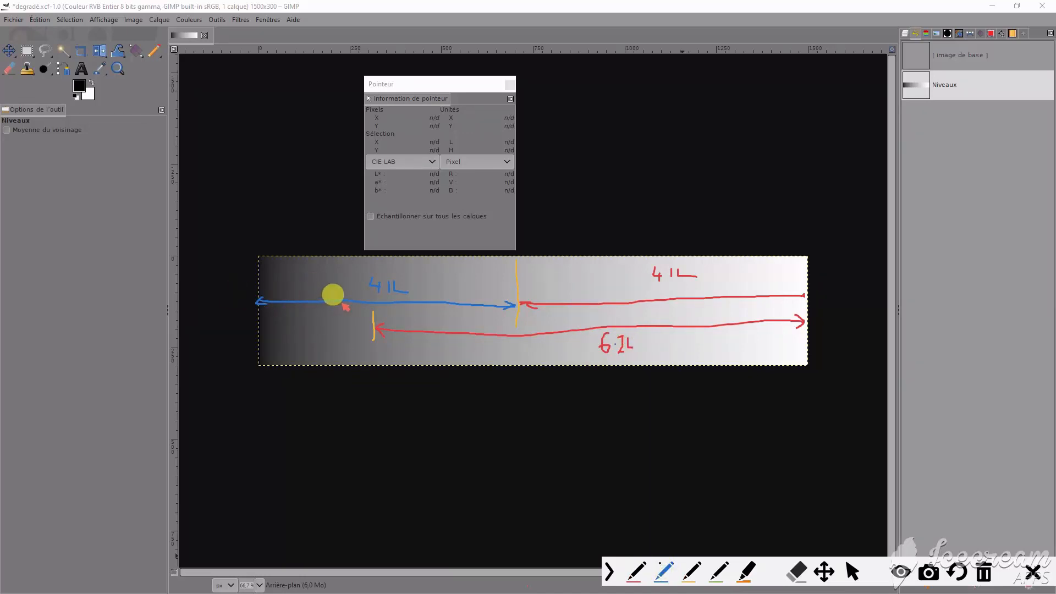
drag(345, 307, 237, 301)
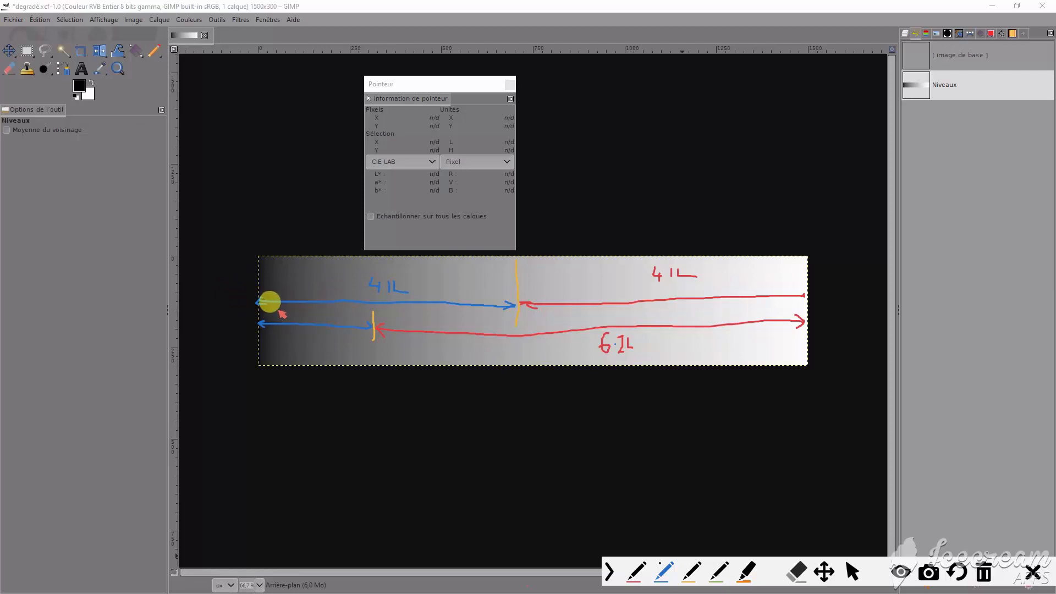
drag(294, 340, 338, 349)
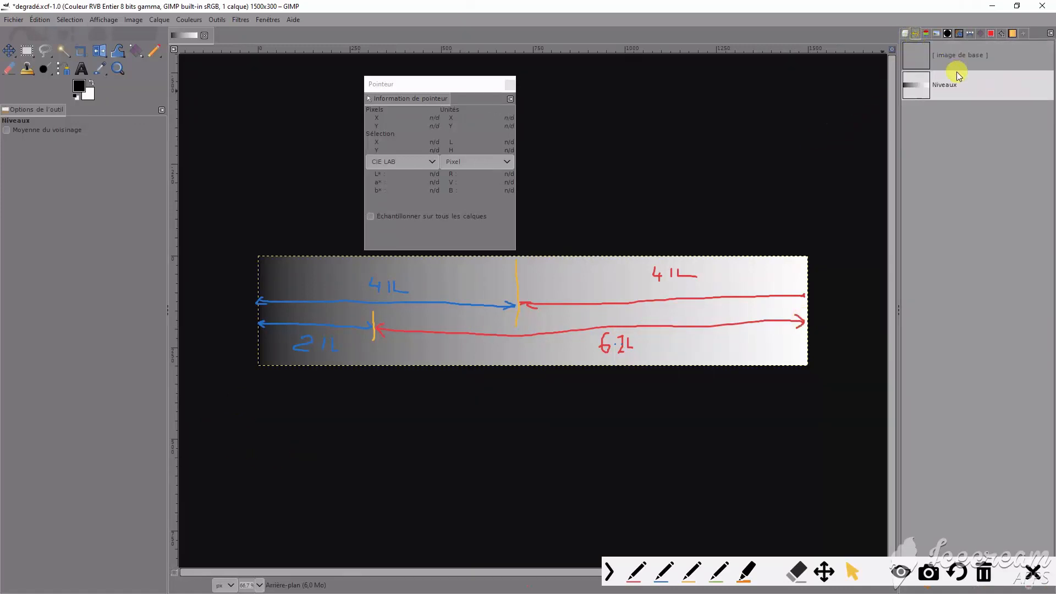
Return the gradient to its base image state in the undo history and darken it with Levels, setting the input midtone to 0.41
click(945, 53)
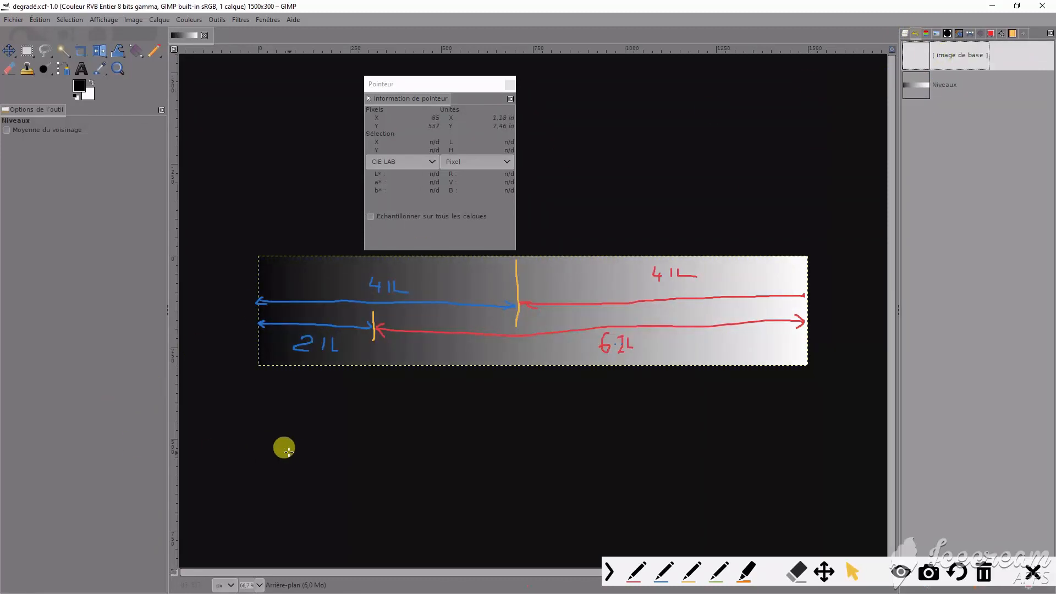
right_click(297, 451)
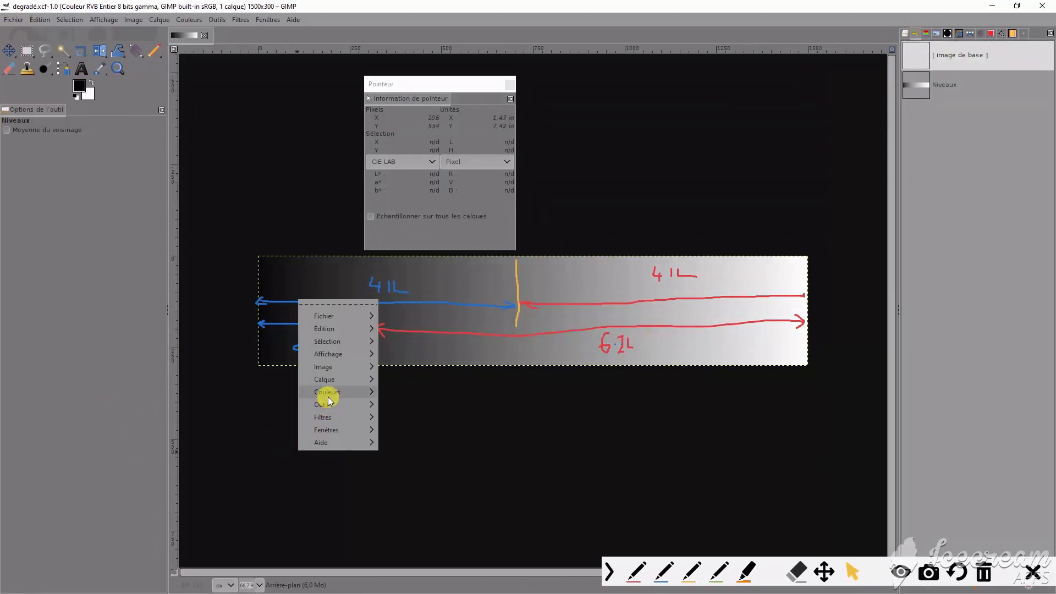
mouse_move(328, 397)
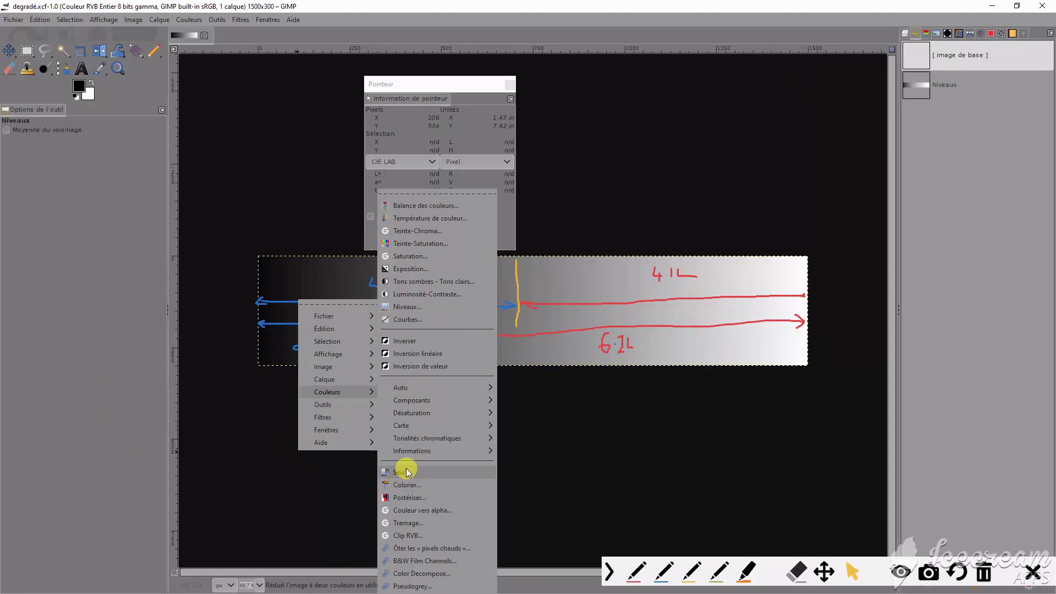
click(401, 306)
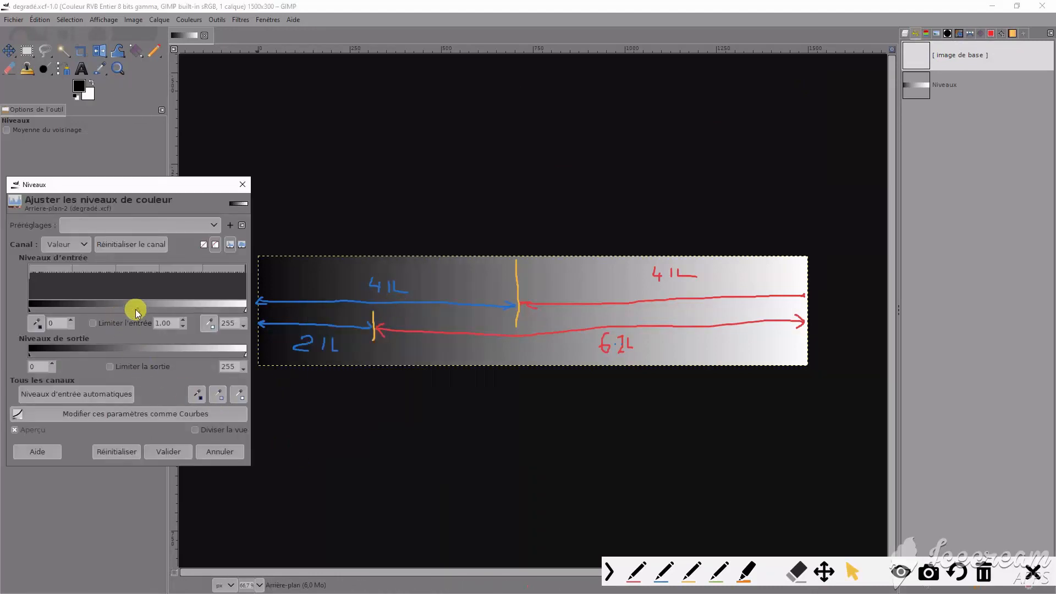
drag(138, 311, 180, 313)
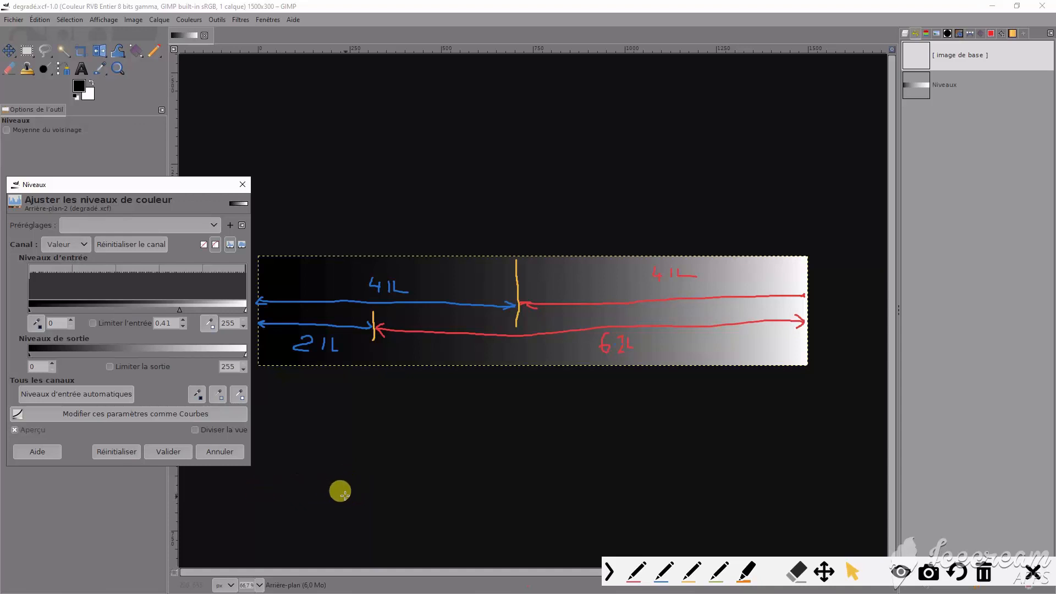
click(167, 452)
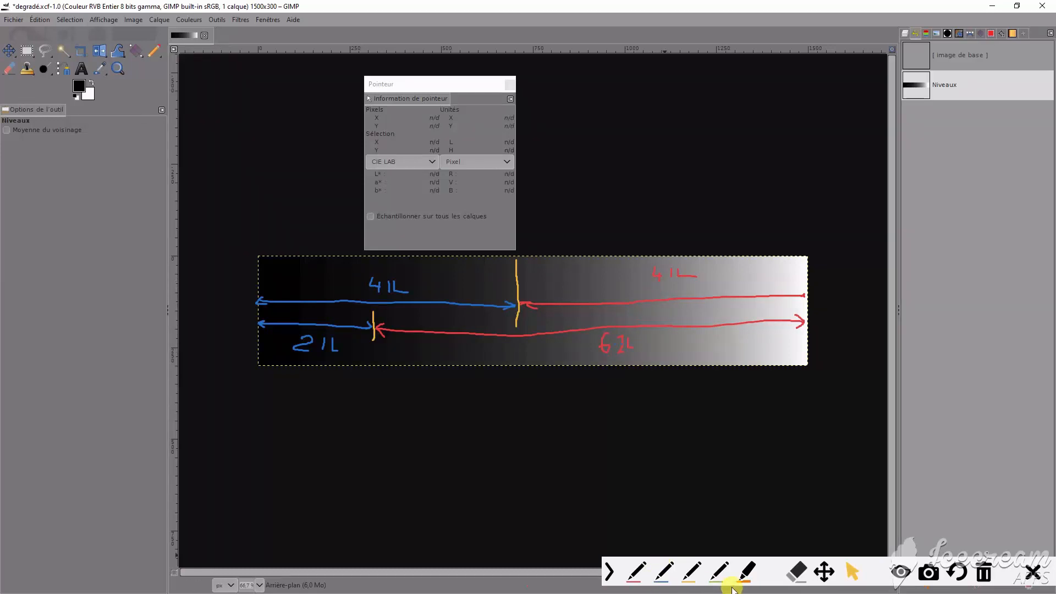
Mark the darkened gradient's middle grey in yellow near x 1090 px and draw a red double-headed arrow to the white end, labelled "3 IL"
click(691, 572)
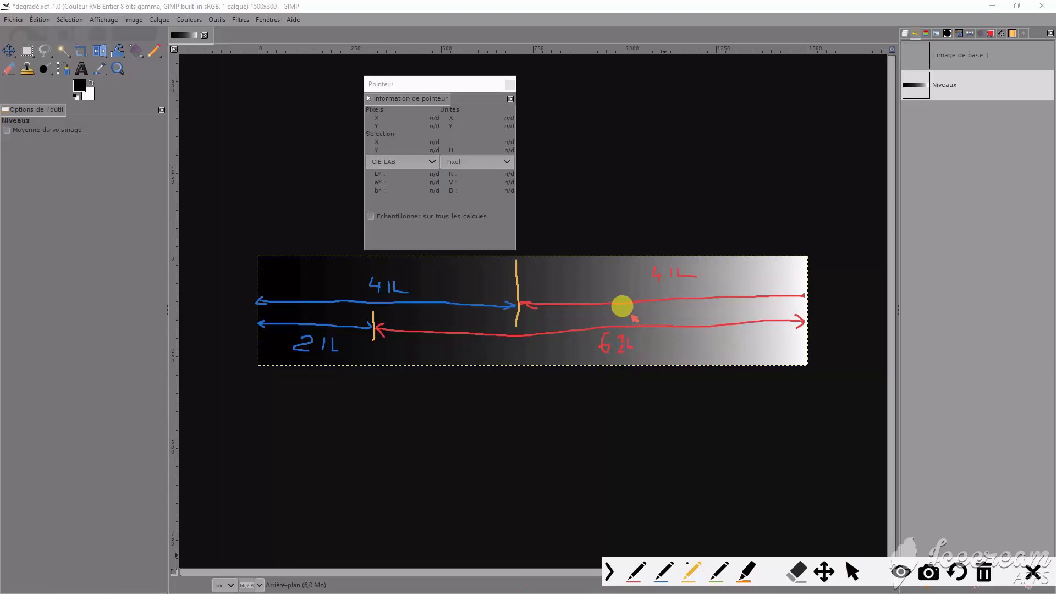
drag(658, 341, 658, 359)
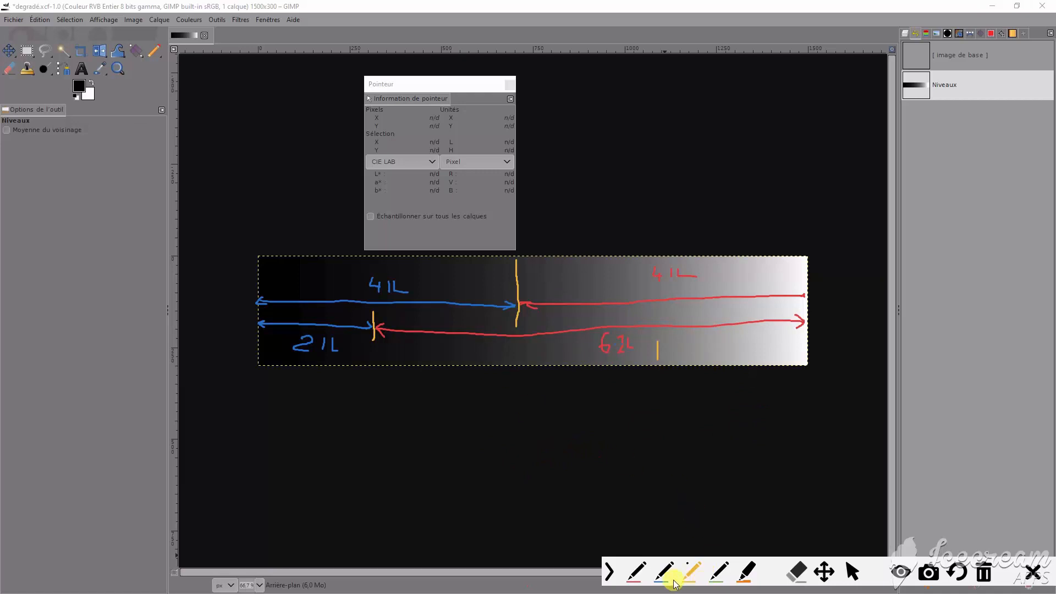
click(636, 575)
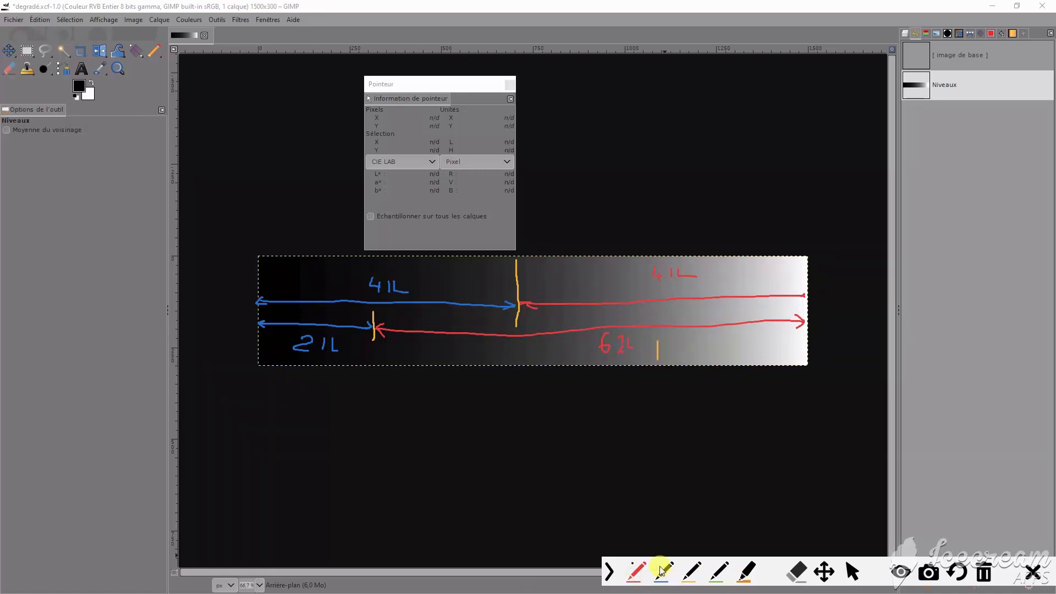
drag(636, 328, 774, 319)
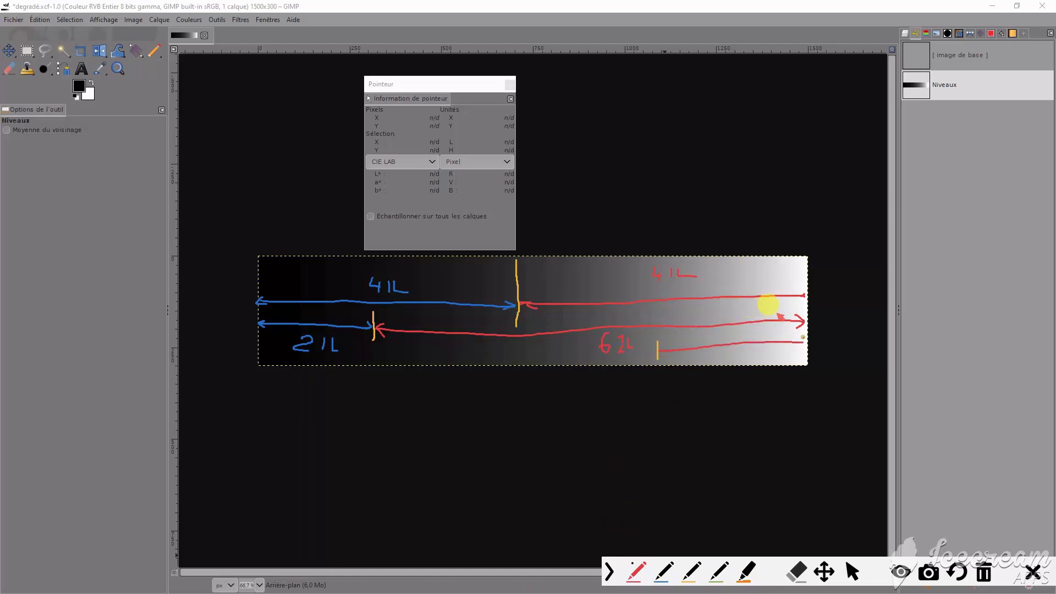
drag(631, 325, 643, 328)
drag(687, 319, 713, 331)
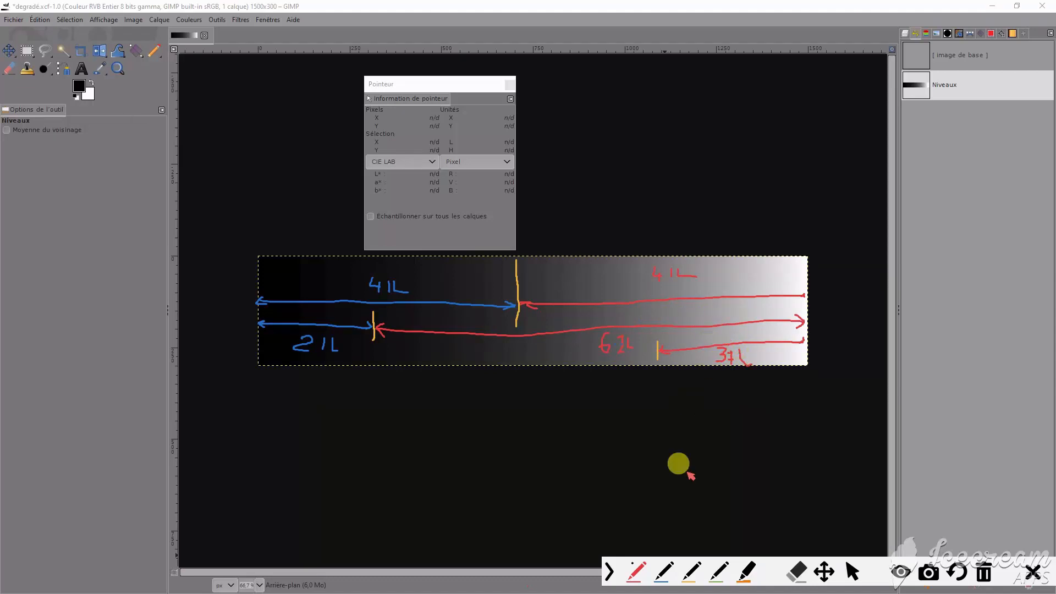
Draw and label a blue double-headed arrow between the third yellow mark and the black end of the gradient
click(662, 572)
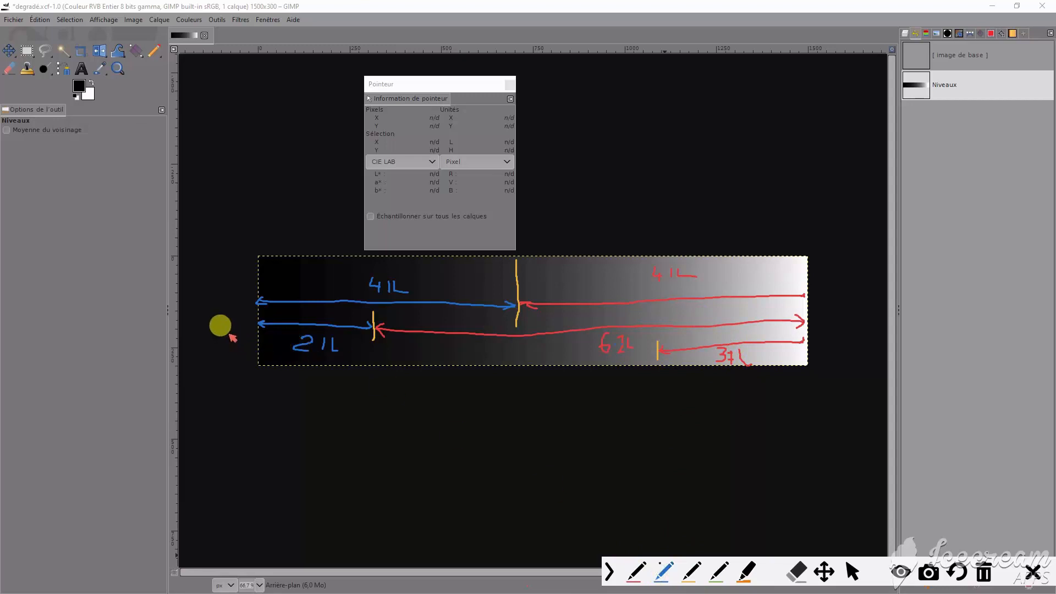
mouse_move(230, 327)
mouse_down()
mouse_move(589, 325)
mouse_move(610, 313)
mouse_move(609, 328)
mouse_up()
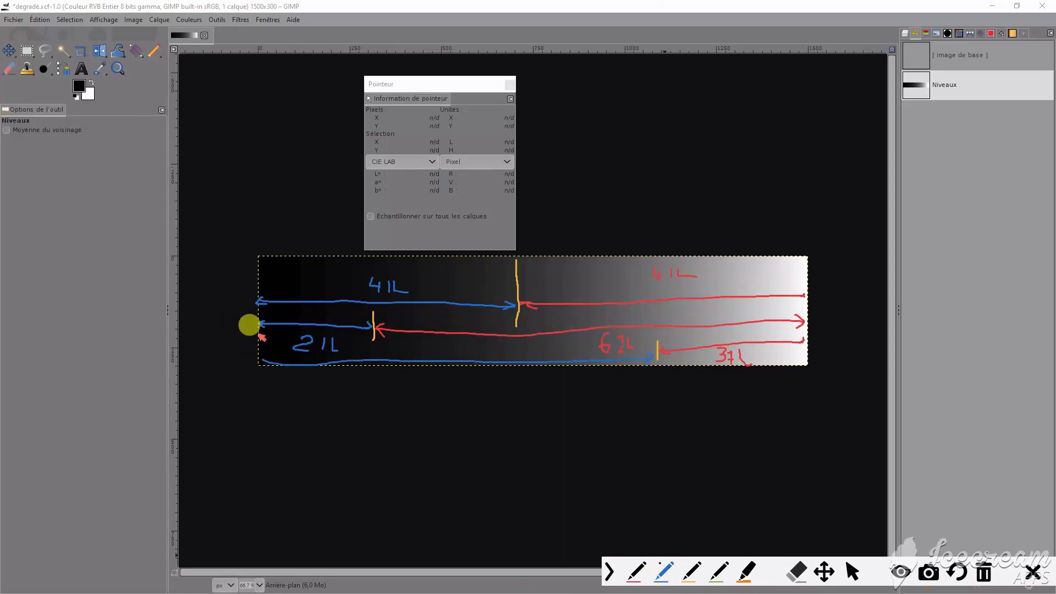
drag(275, 357, 275, 365)
mouse_move(450, 371)
mouse_down()
mouse_move(461, 380)
mouse_move(452, 388)
mouse_move(486, 386)
mouse_up()
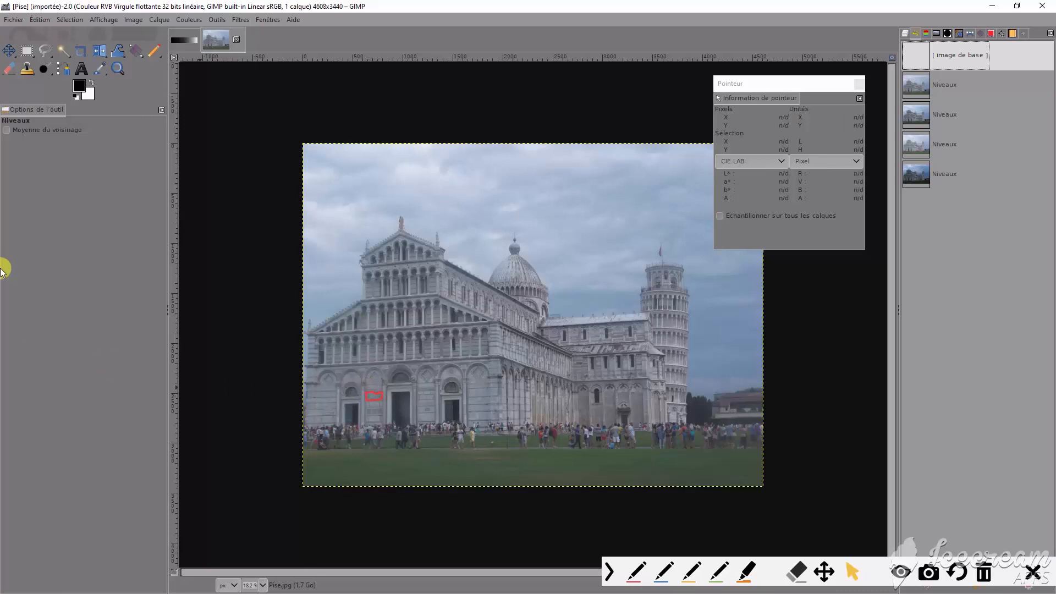
Apply Levels to the Pise photo with the input black point at 10.89 and the white point at 95.19
right_click(245, 349)
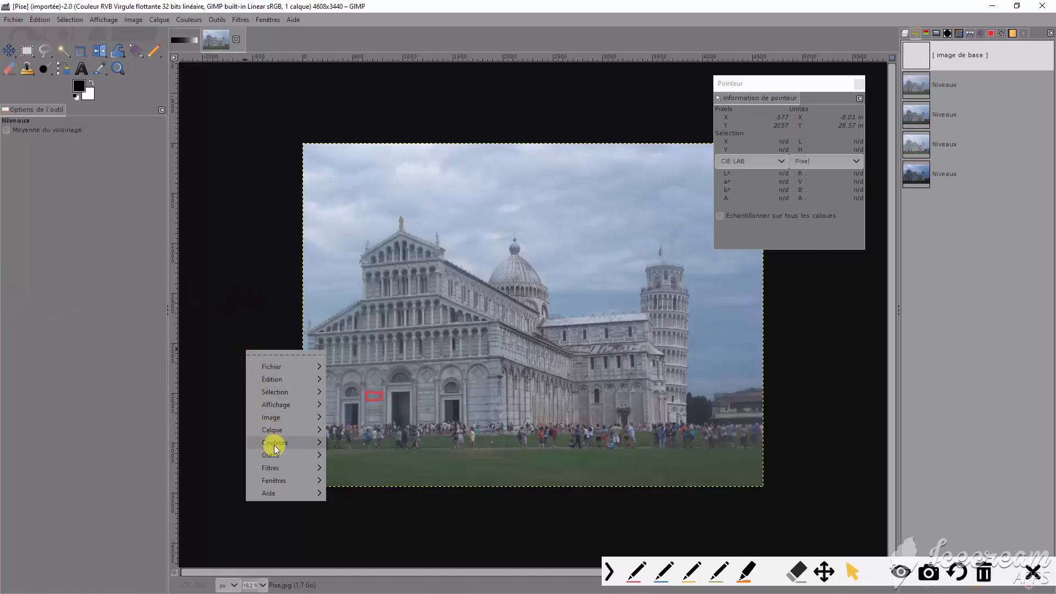
mouse_move(274, 444)
click(354, 308)
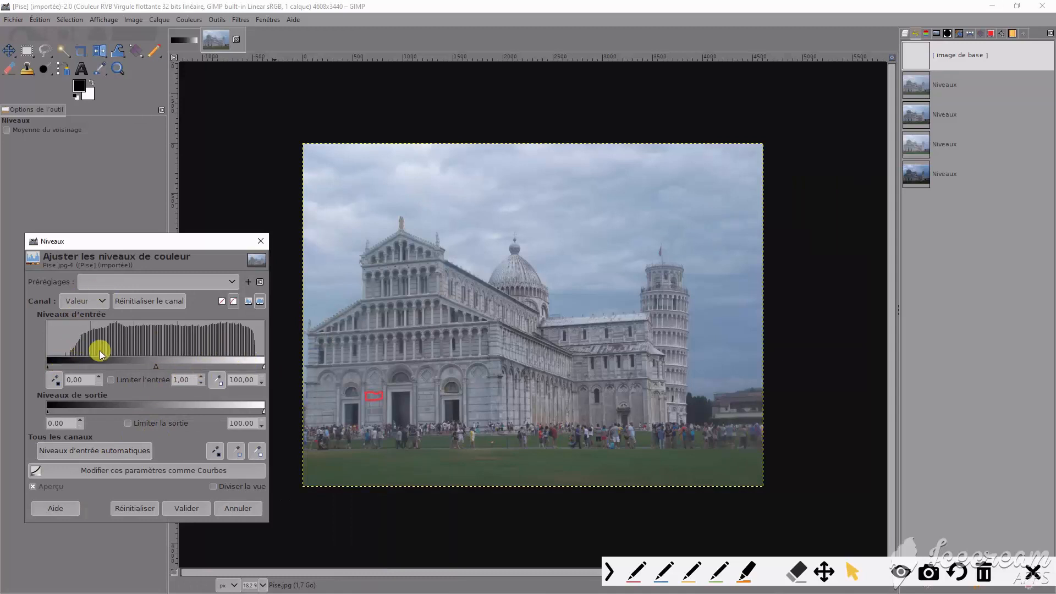
drag(47, 365, 70, 365)
drag(262, 364, 253, 364)
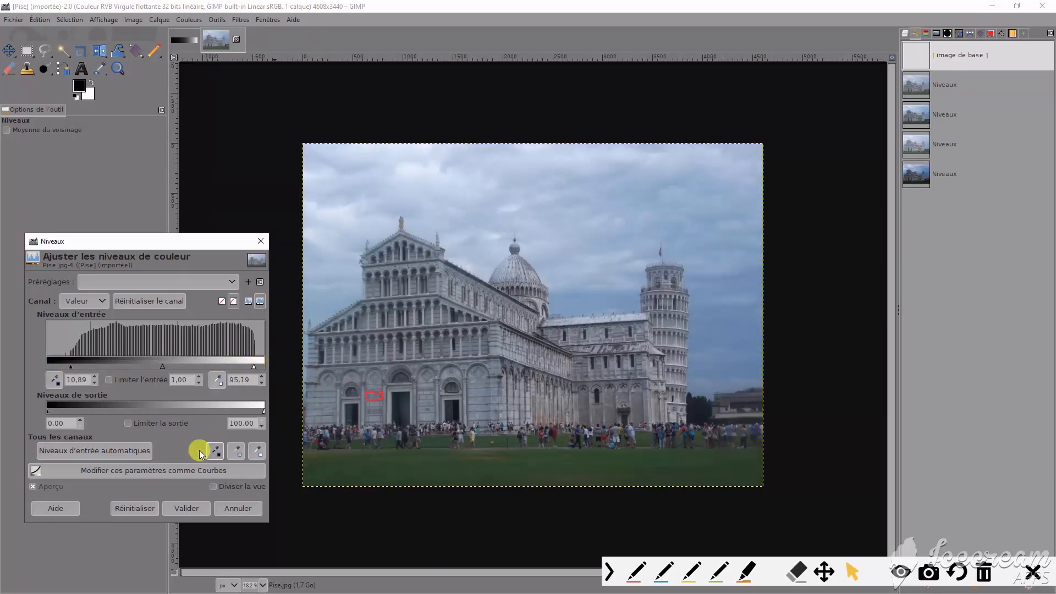
click(190, 509)
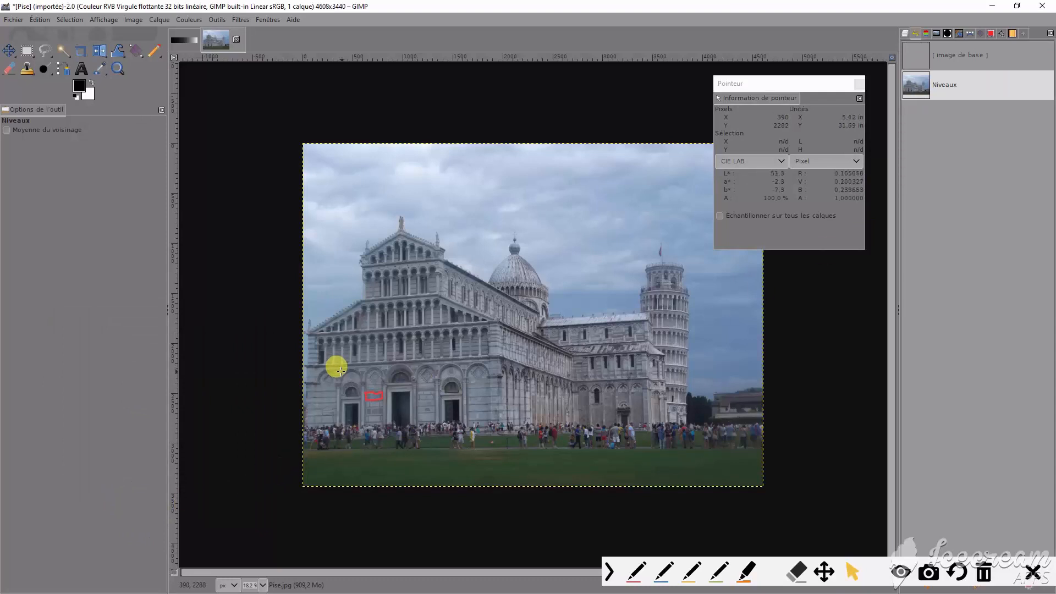
Lighten the Pise photo with a second Levels adjustment, setting the input midtone (gamma) to 2.05
right_click(184, 345)
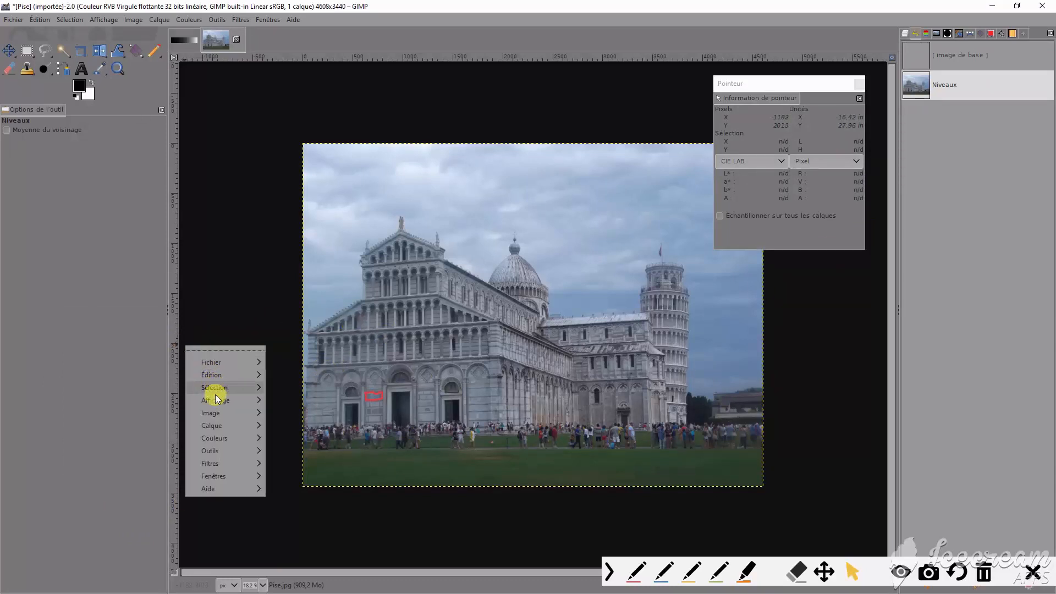
mouse_move(204, 439)
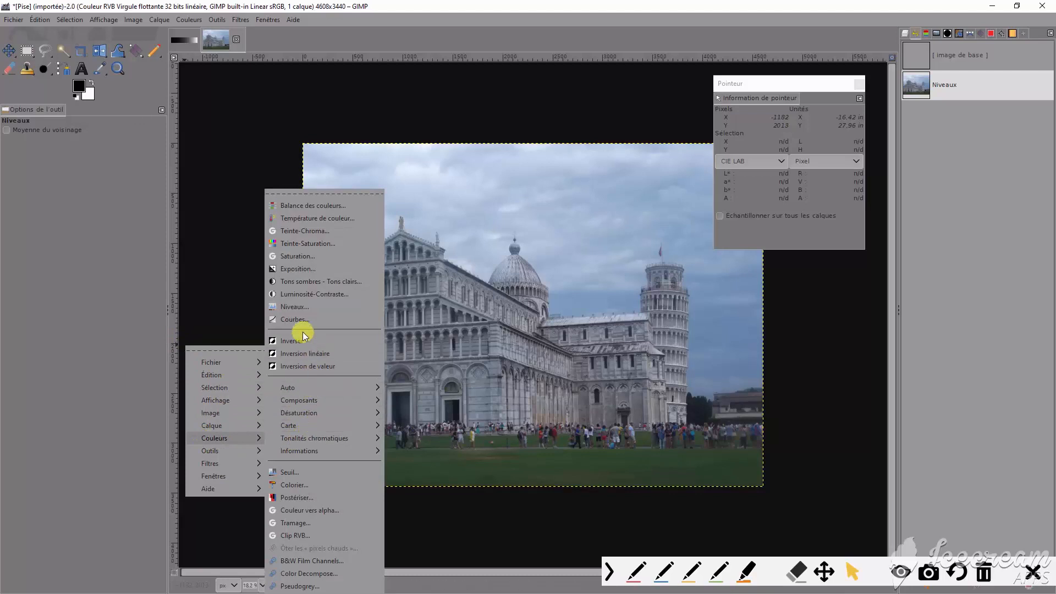
click(299, 308)
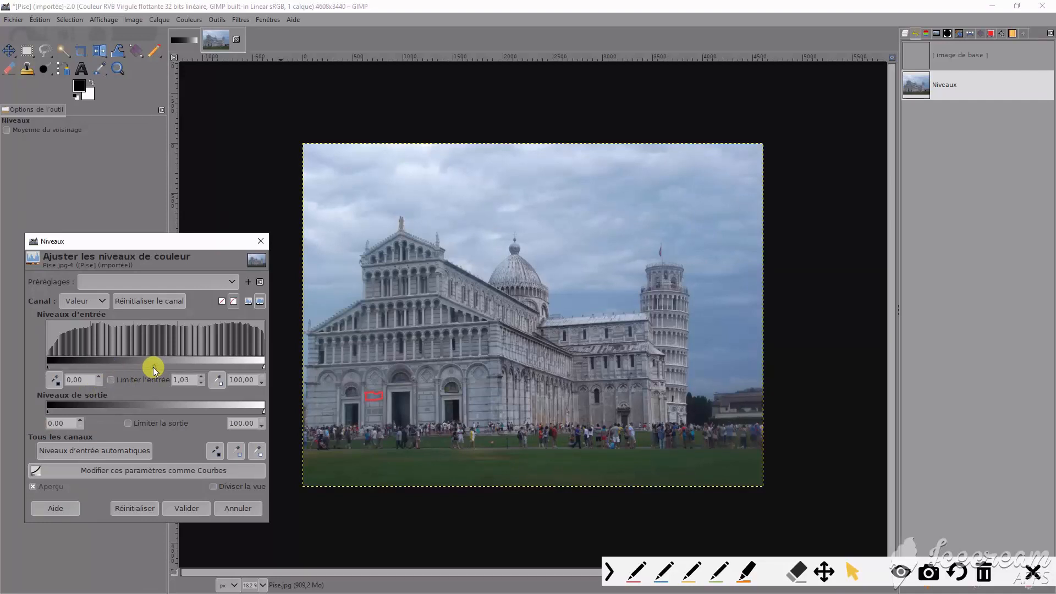
drag(153, 368, 121, 366)
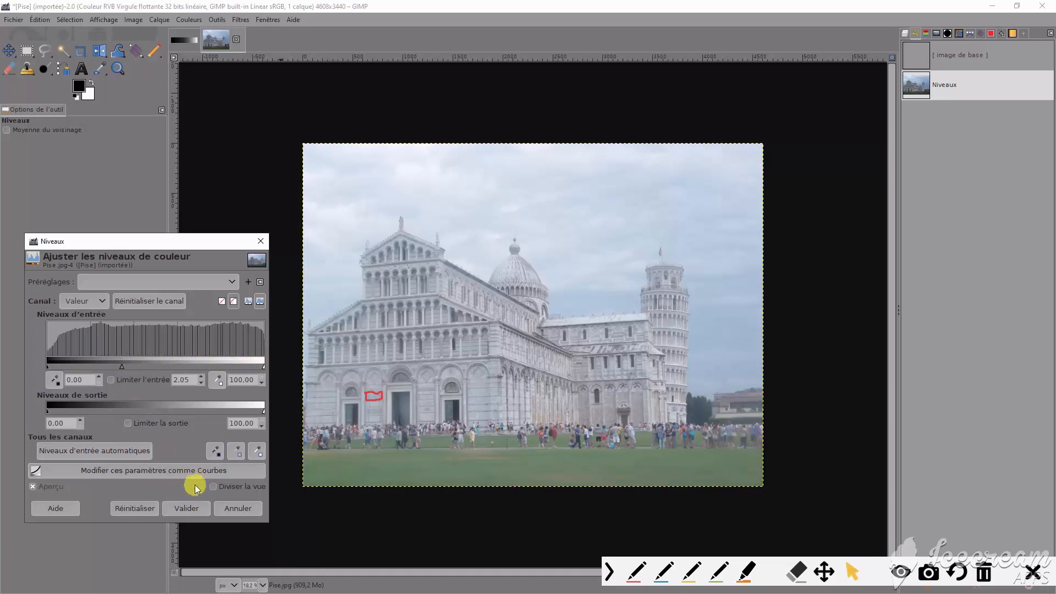
click(187, 507)
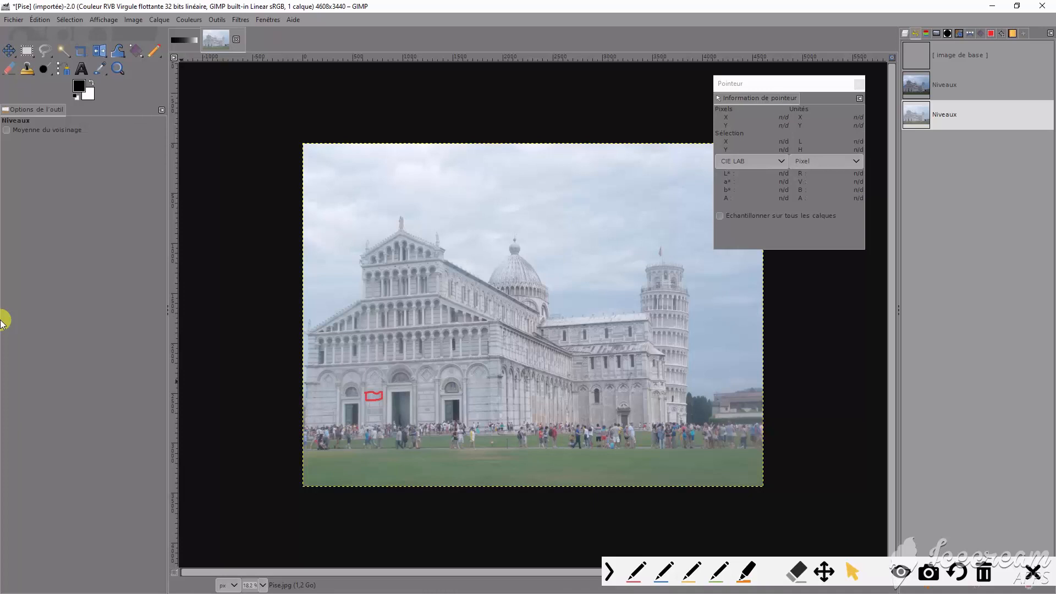
Return the photo to its first Levels state in the undo history and darken it with Levels, setting the input midtone to about 0.57
click(923, 59)
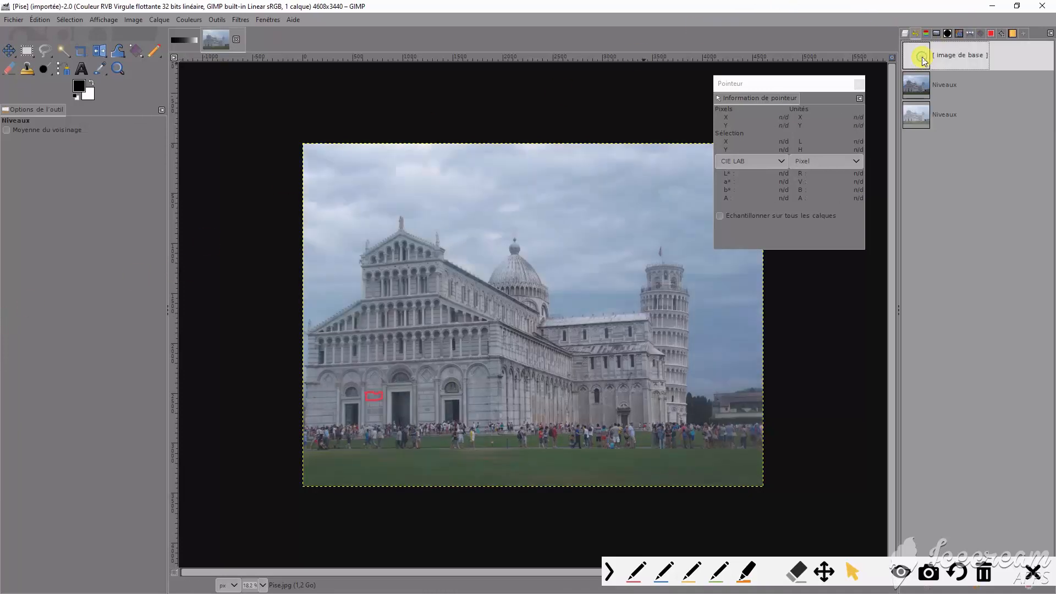
click(917, 86)
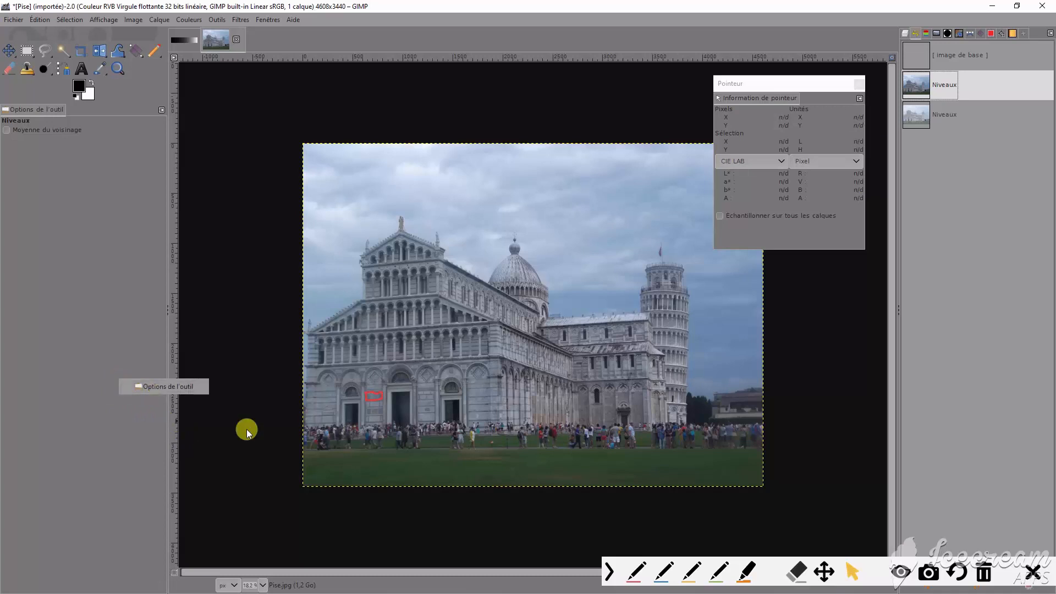
right_click(352, 444)
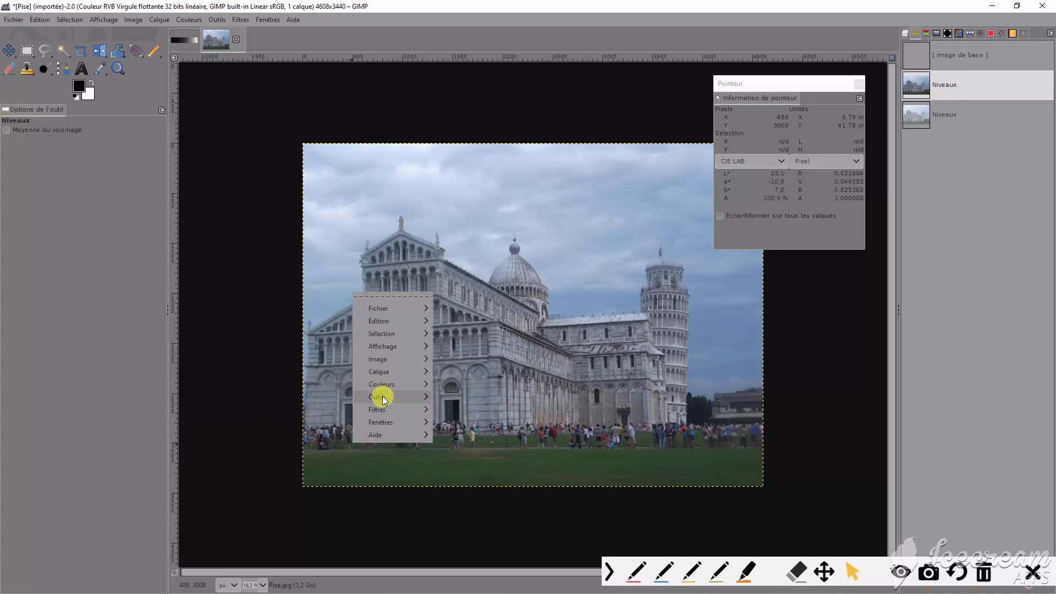
mouse_move(386, 384)
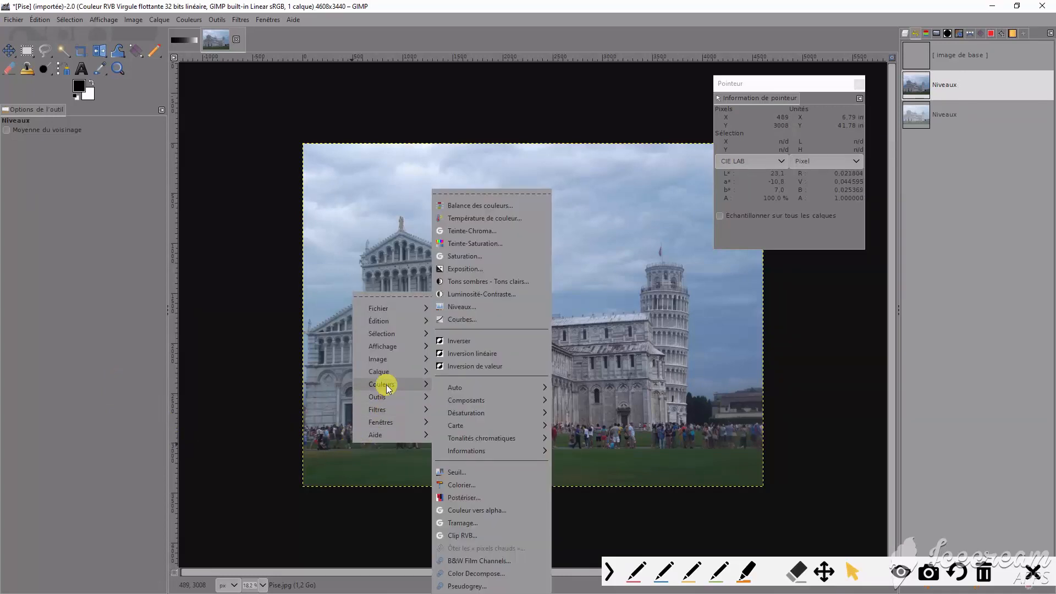
click(461, 306)
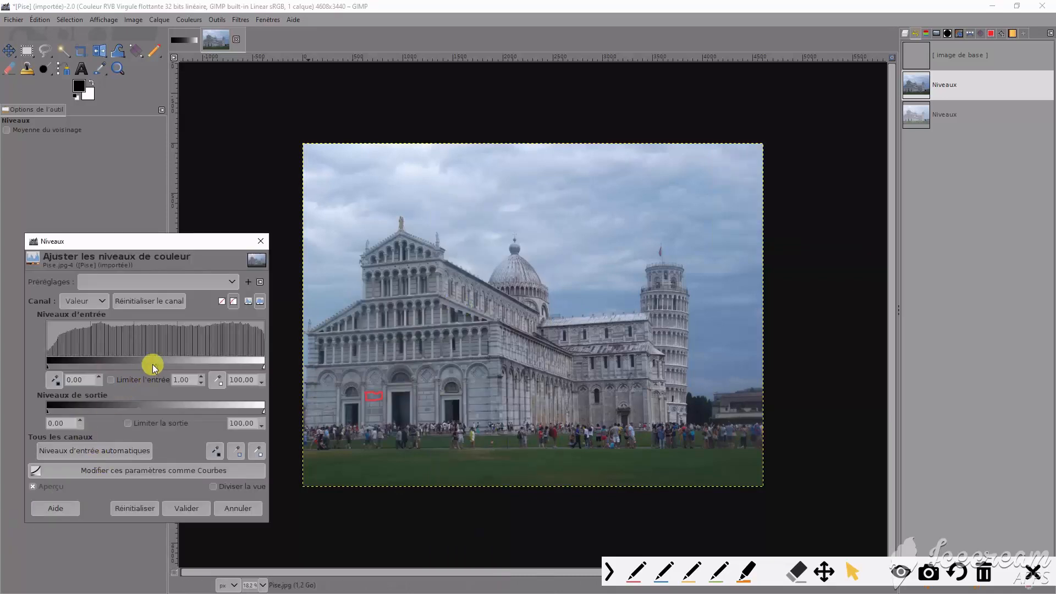
drag(160, 365, 199, 368)
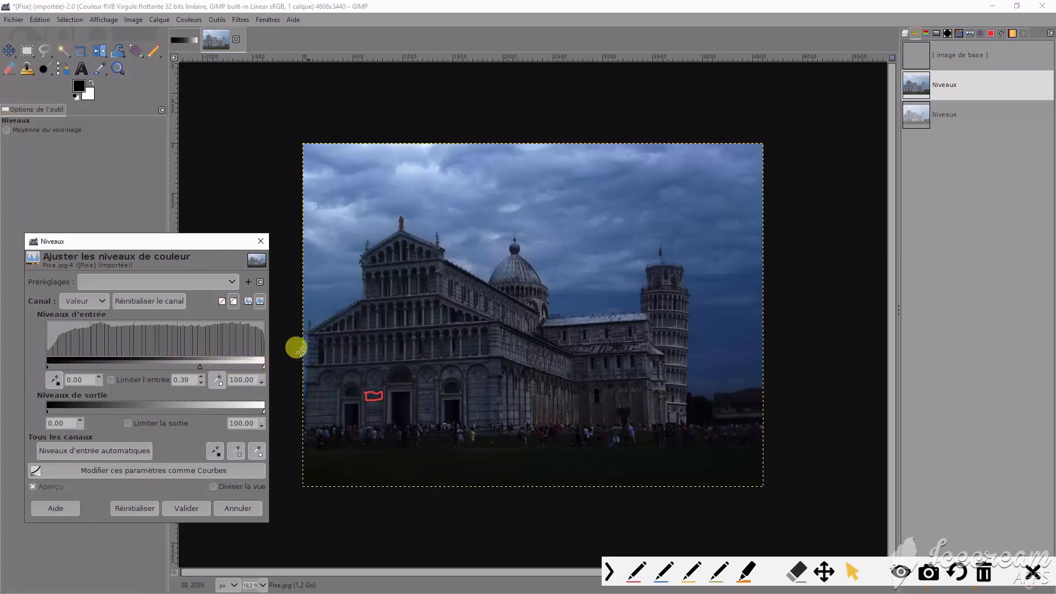
drag(200, 368, 182, 367)
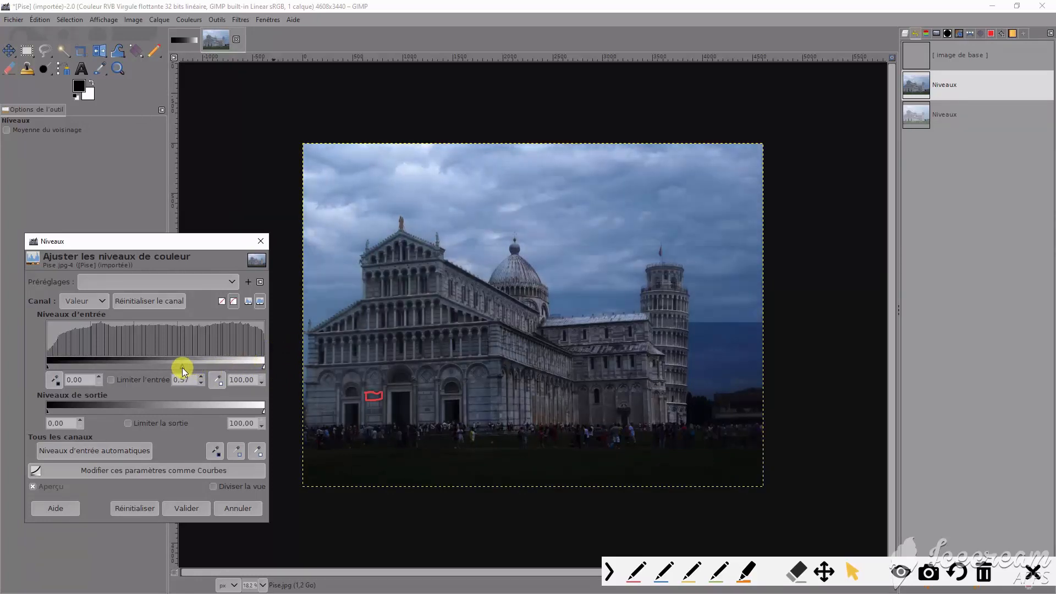
click(184, 508)
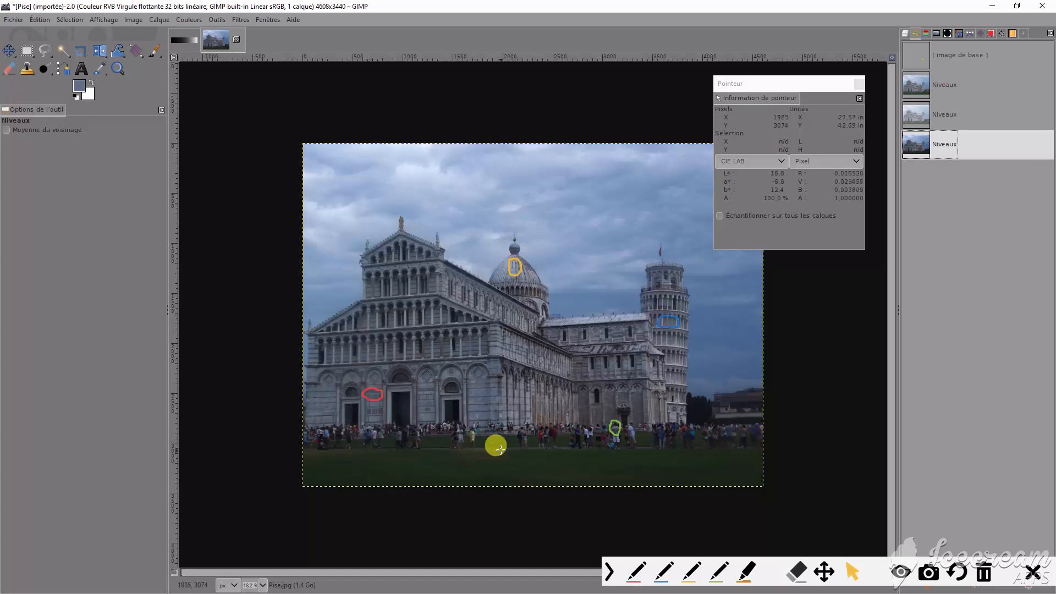
Compare the CIE LAB readings of the marked areas across the base, black/white point, lightened and darkened states in the undo history
click(915, 54)
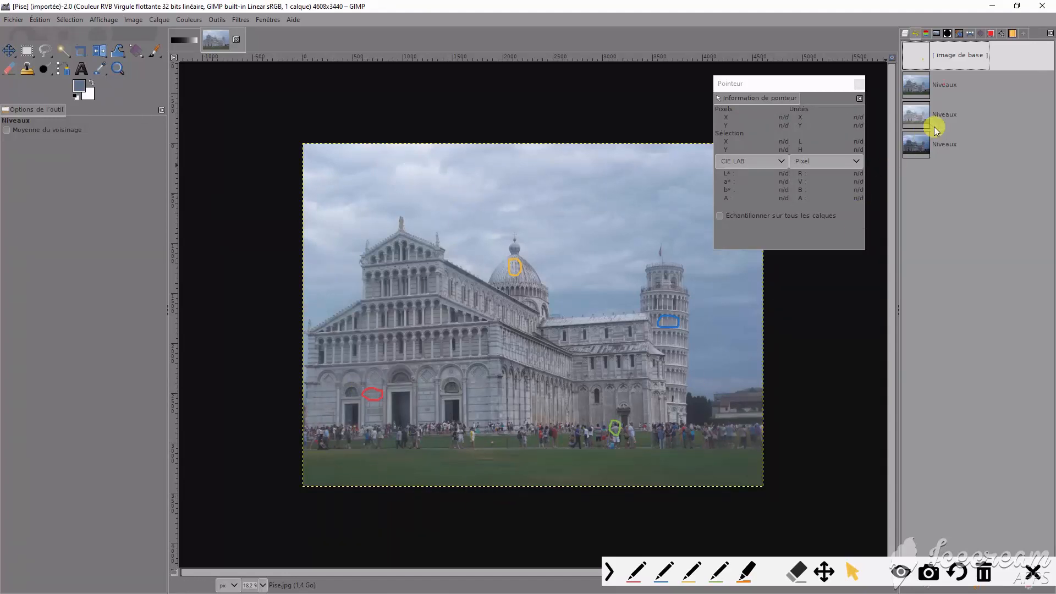
click(961, 86)
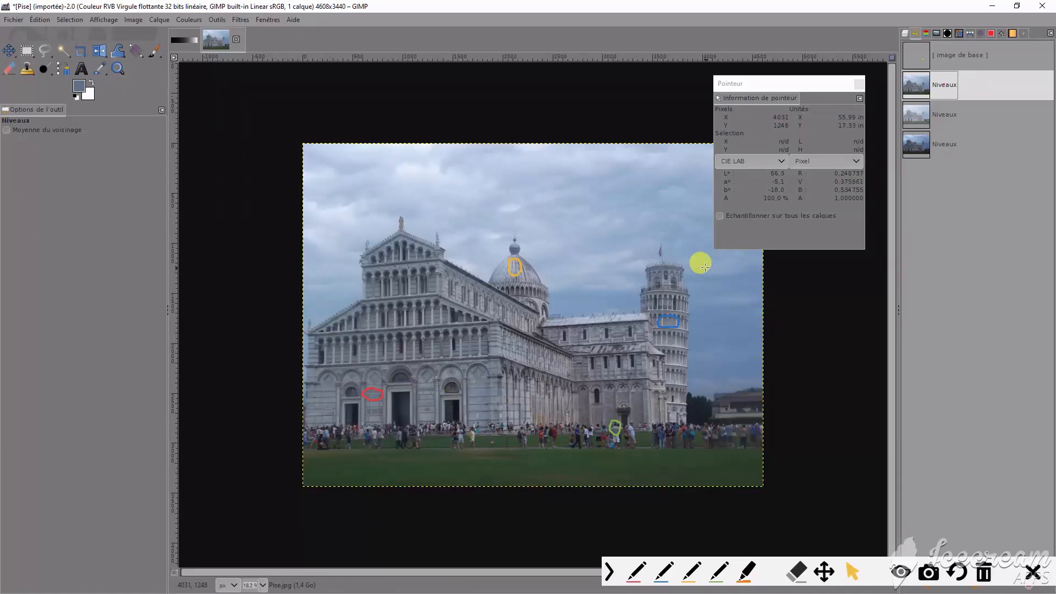
click(958, 117)
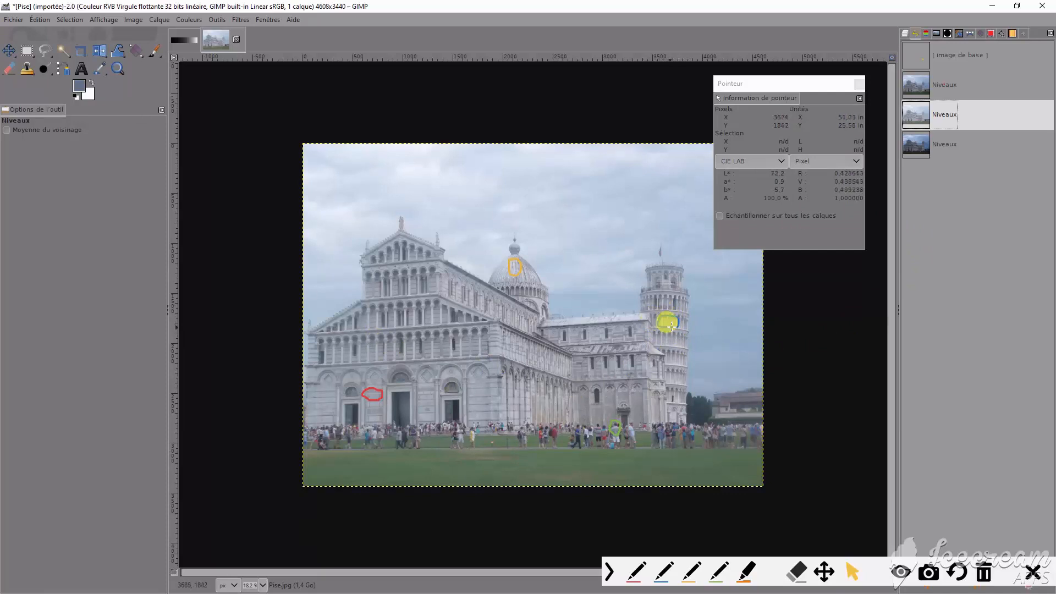
click(946, 145)
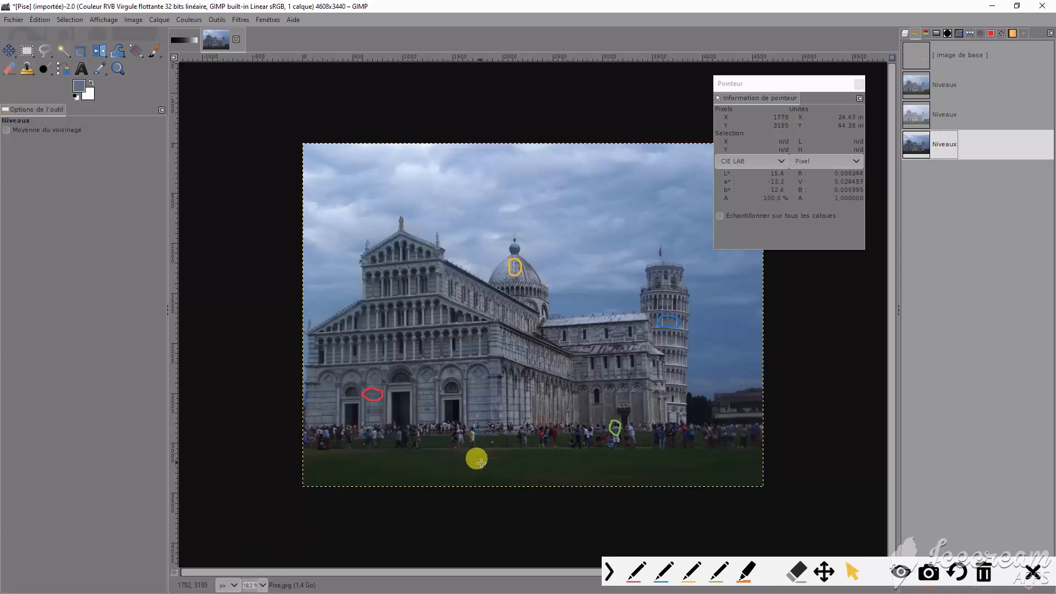
click(616, 426)
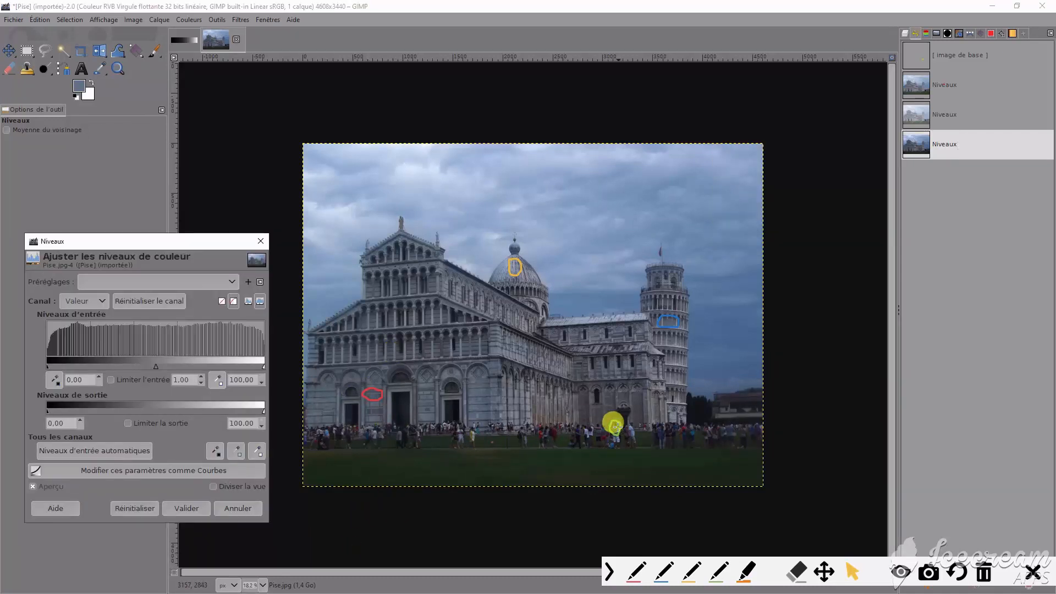
click(231, 509)
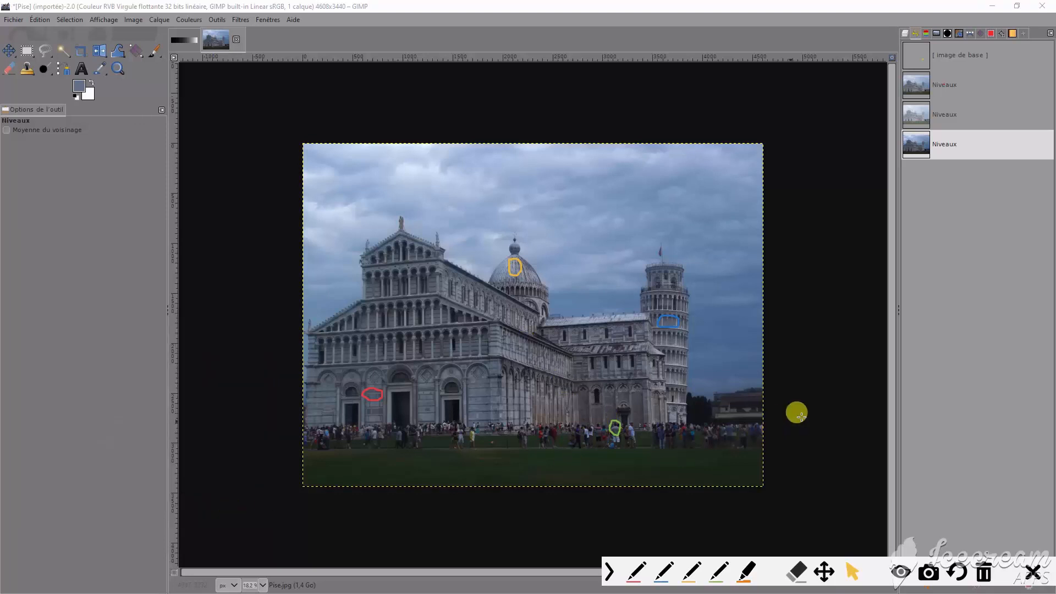
click(960, 57)
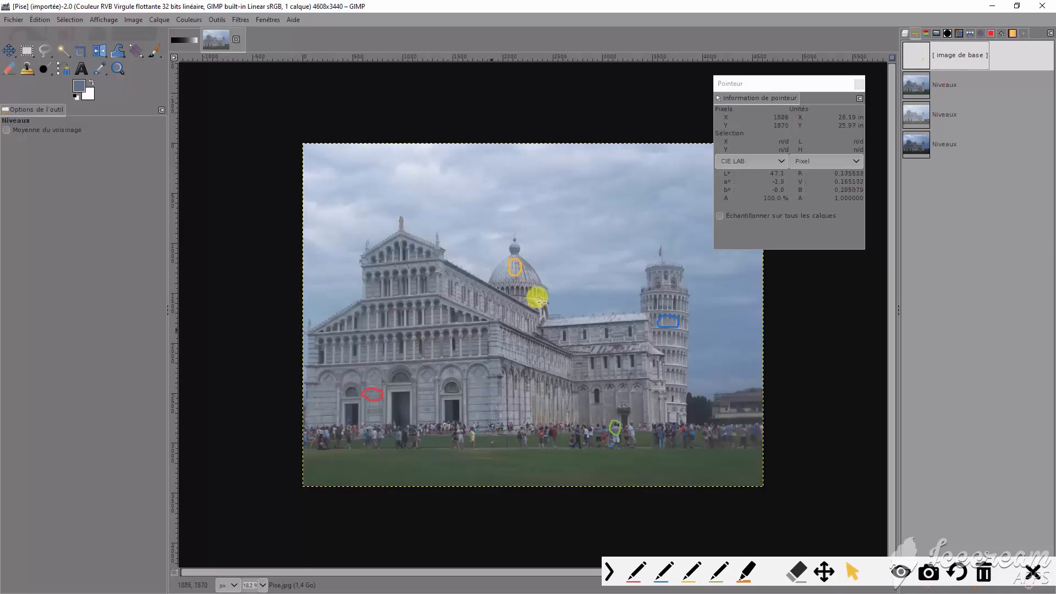
click(934, 88)
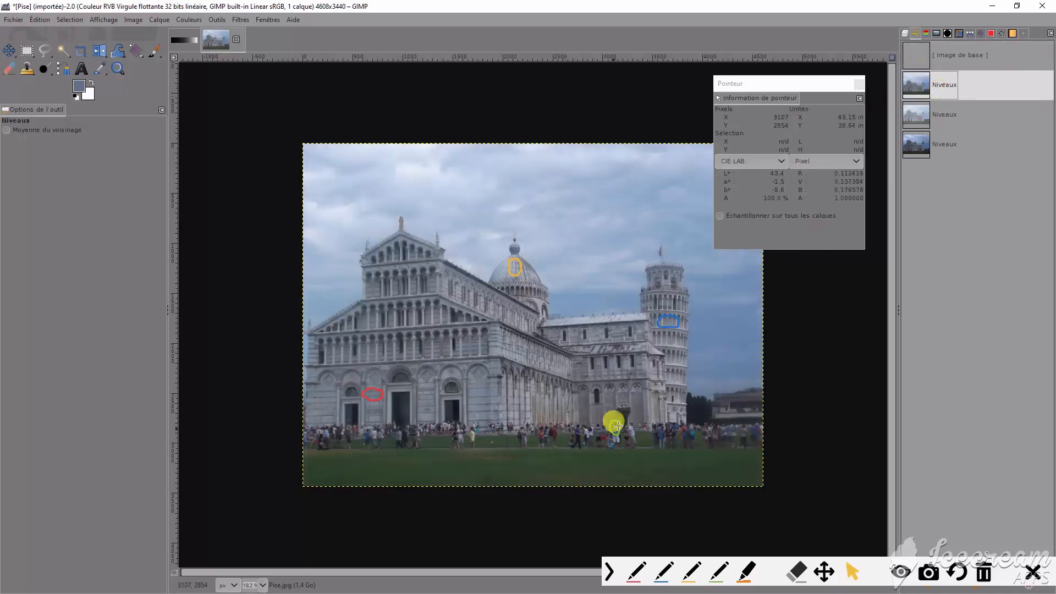
click(953, 127)
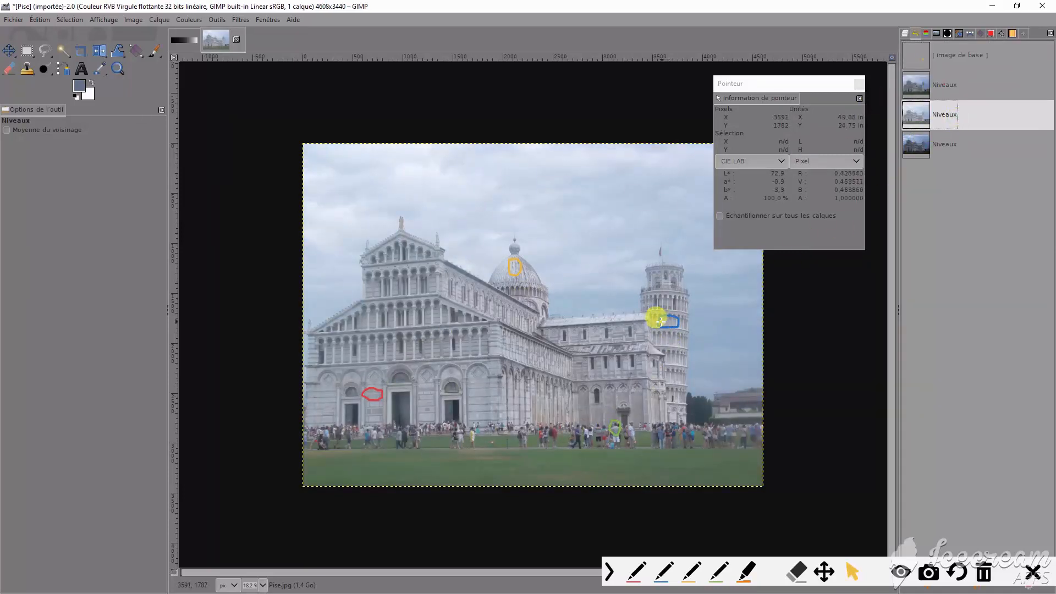
click(953, 142)
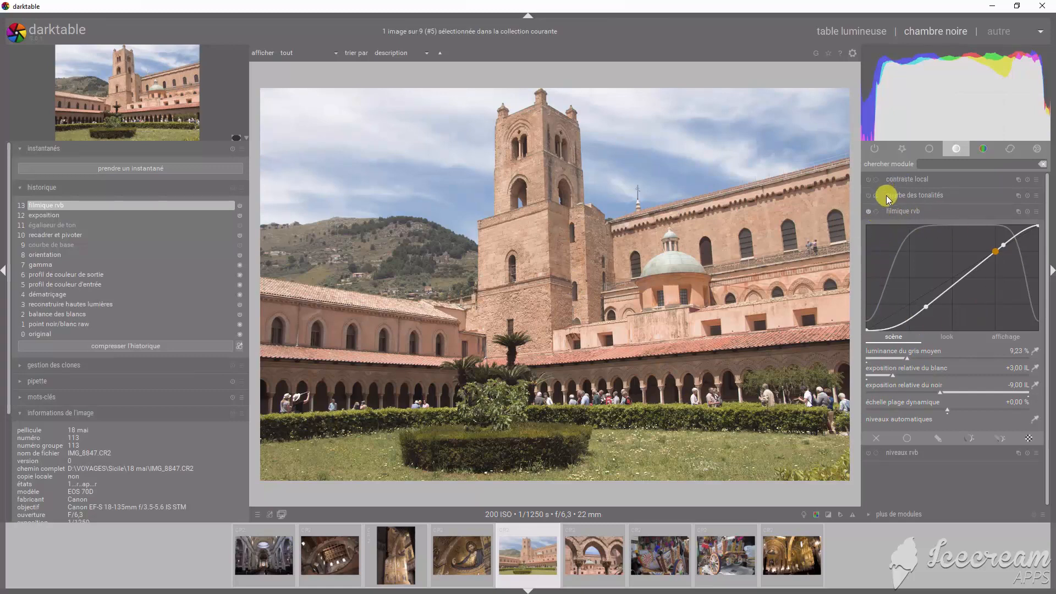
Compare the cloister photo with filmique rvb disabled and enabled, and check the over- and underexposed zones
mouse_move(1037, 104)
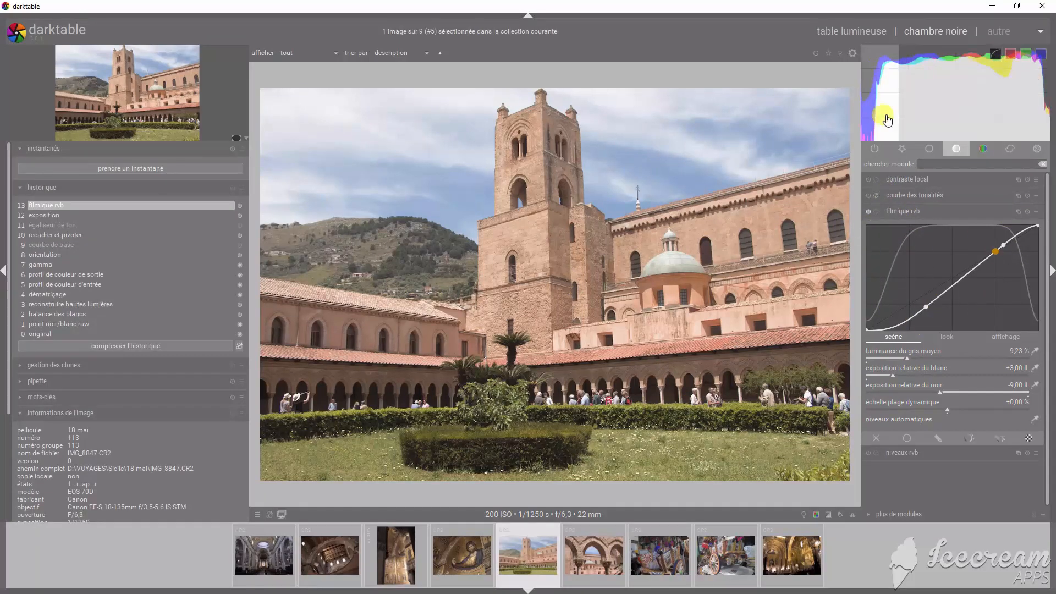
click(867, 212)
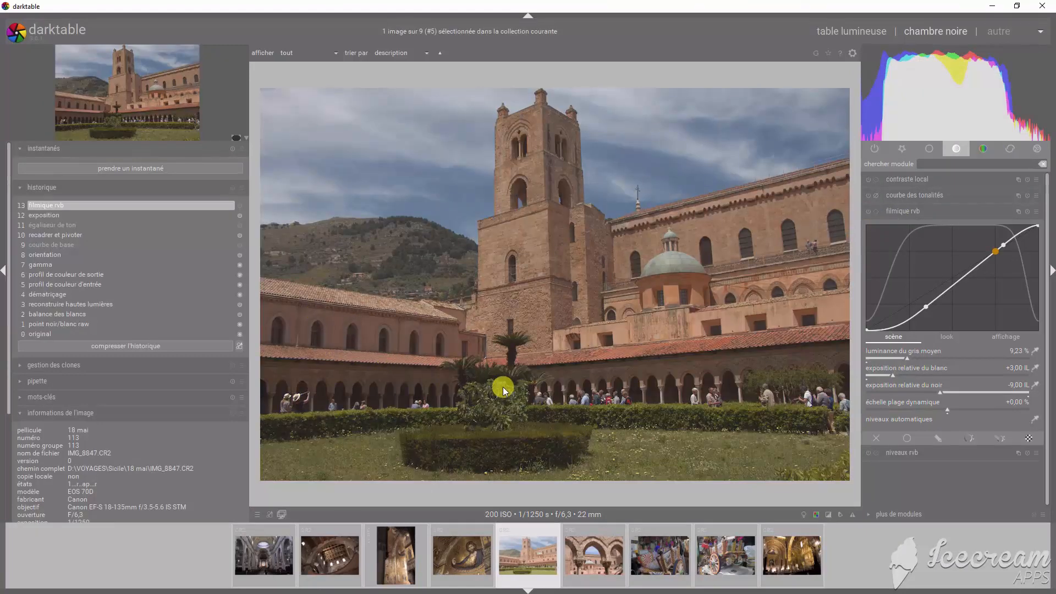
click(868, 213)
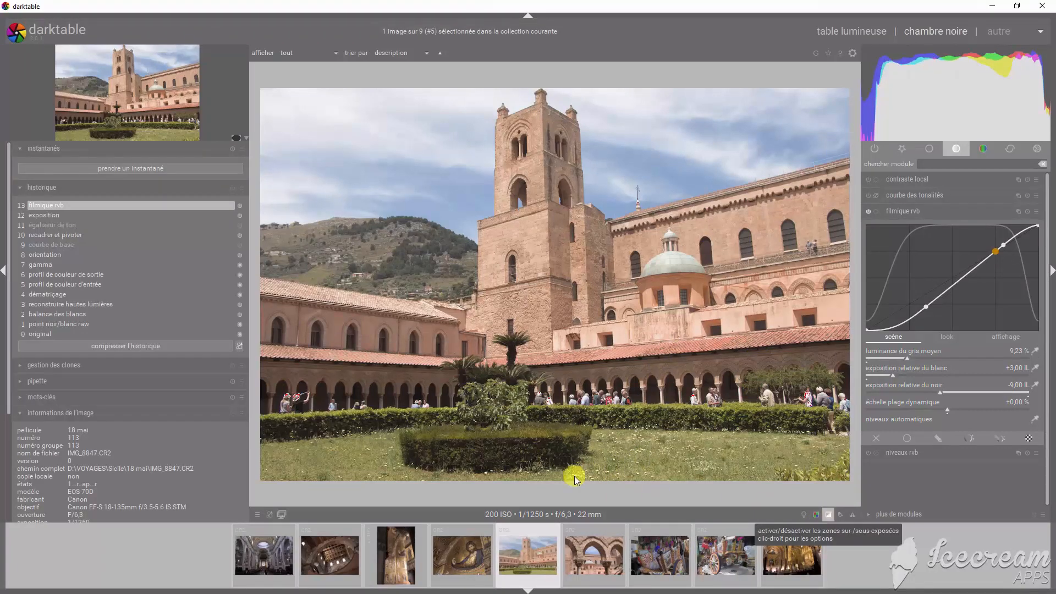
click(830, 516)
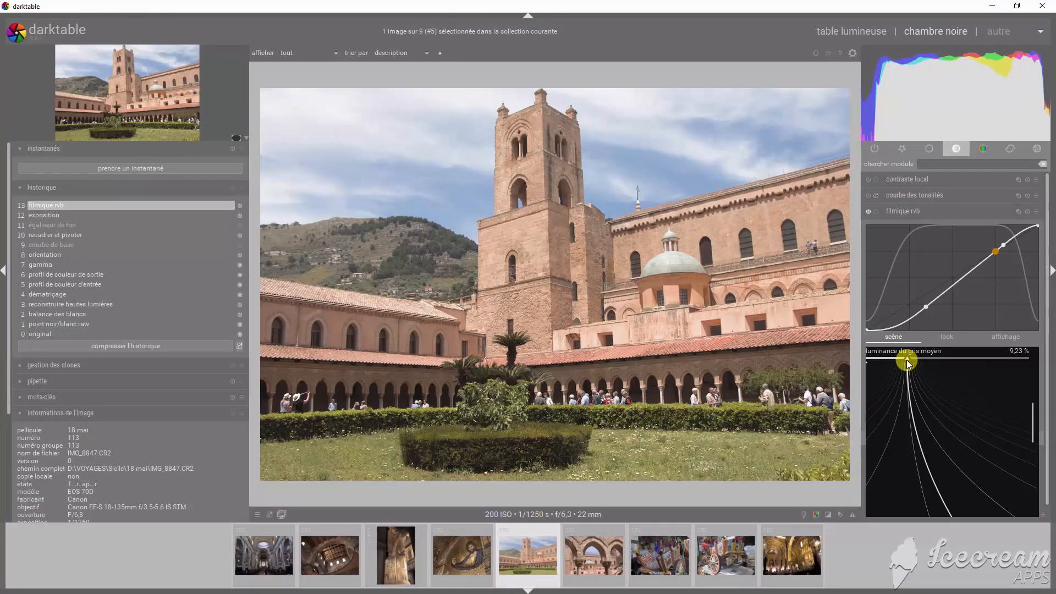
Set the middle-grey luminance in filmique rvb to 18,45 %
text(18,45)
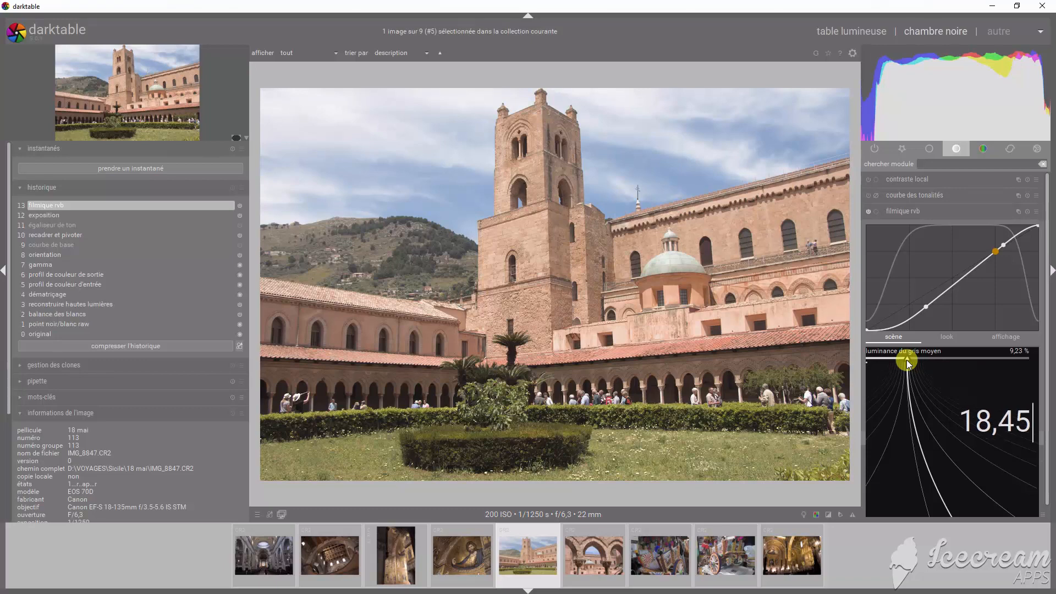
key(Return)
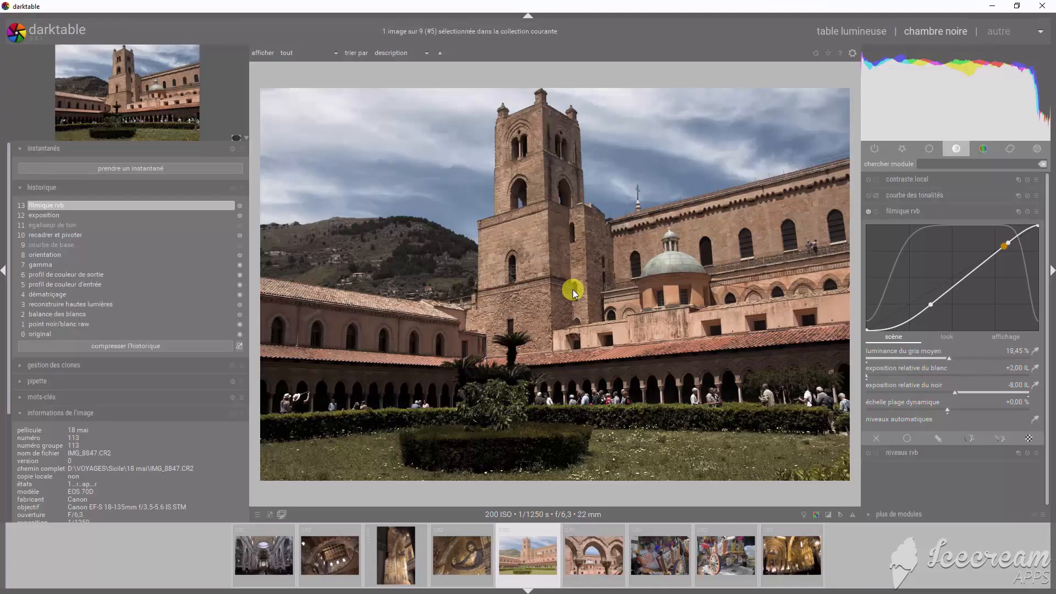
Widen the filmique rvb range by setting the white relative exposure to +3,05 IL and the black relative exposure to -9,07 IL
mouse_move(991, 117)
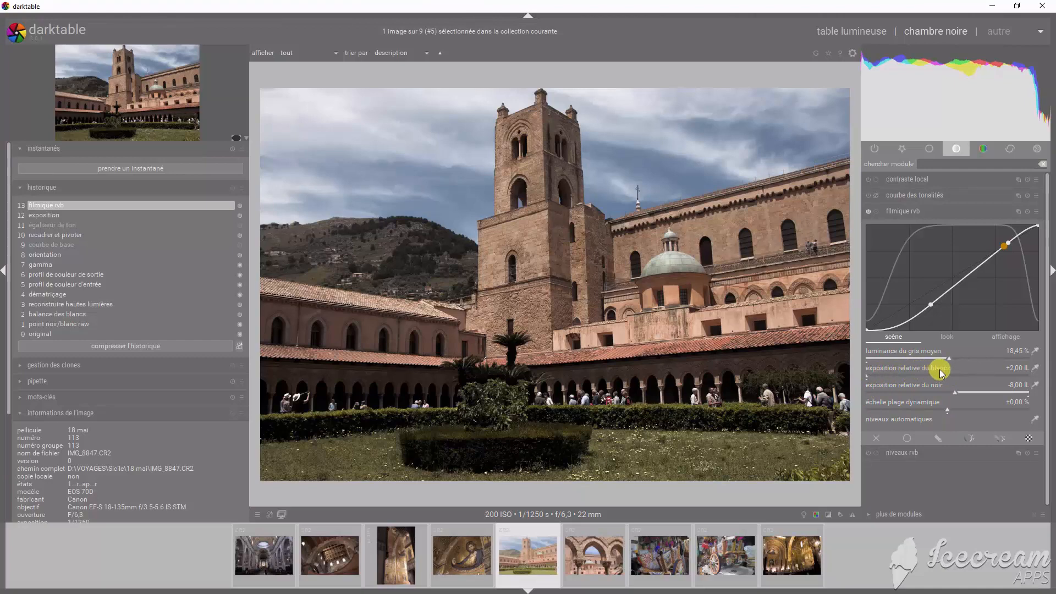
drag(866, 376, 935, 395)
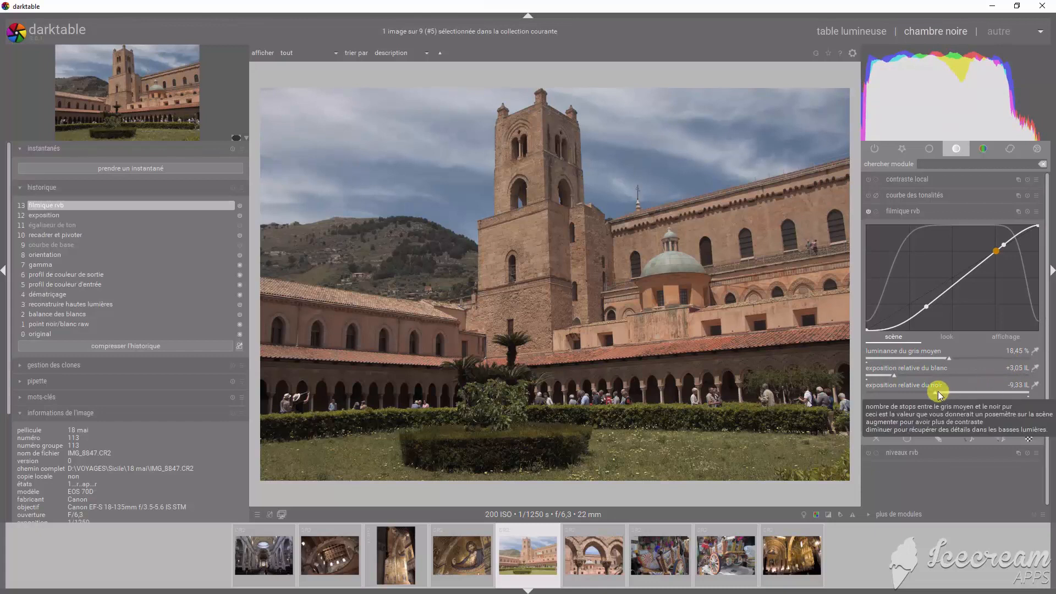
drag(935, 392, 939, 392)
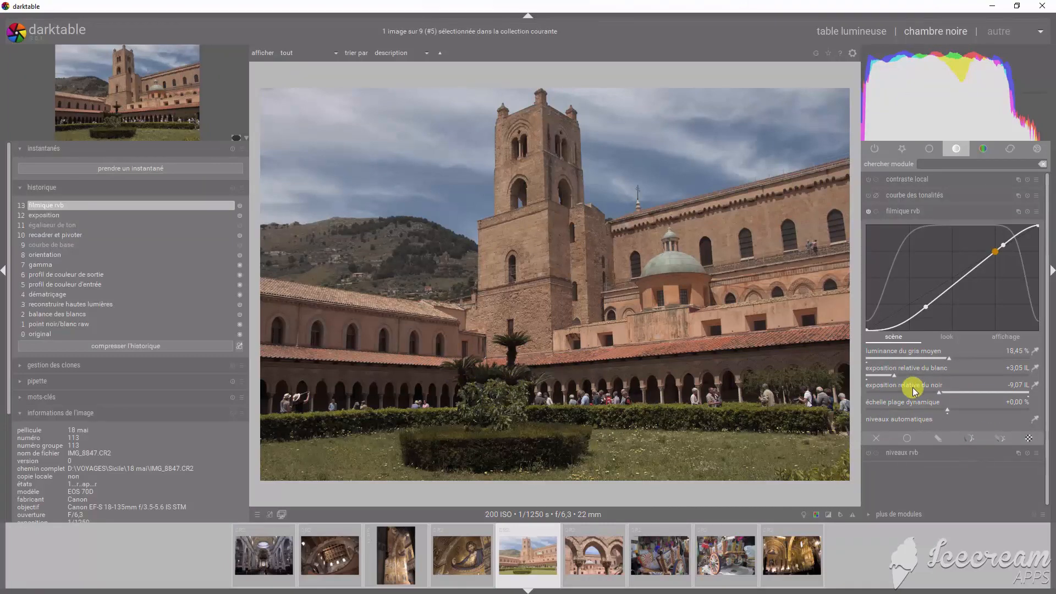
Increase the contrast by lowering the white relative exposure to +2,00 IL and moving the black relative exposure closer to middle grey
drag(894, 376, 875, 376)
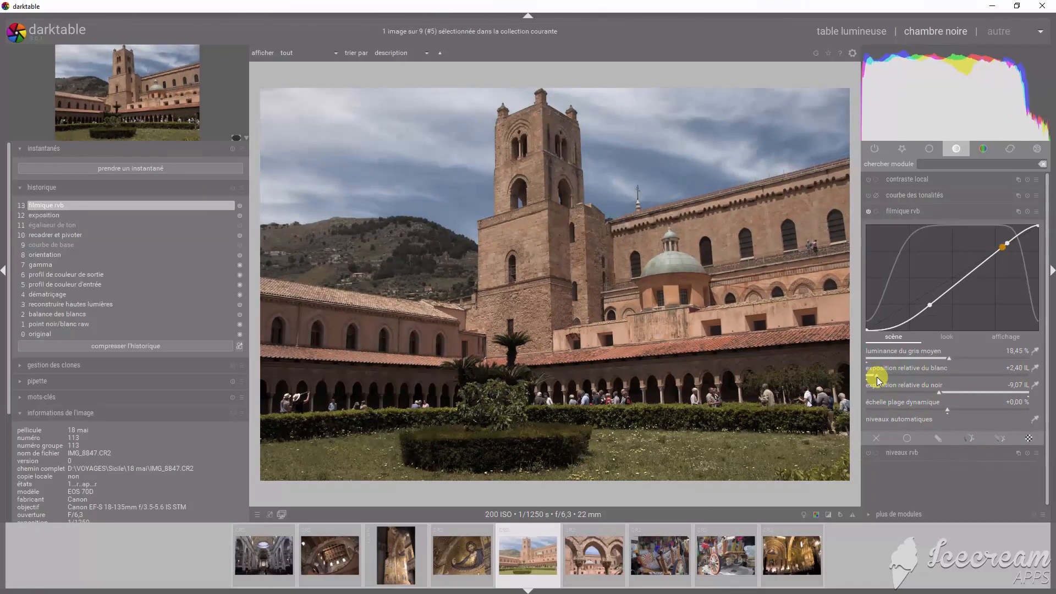
mouse_move(939, 393)
mouse_down()
mouse_move(908, 395)
mouse_move(955, 397)
mouse_move(939, 398)
mouse_up()
click(875, 376)
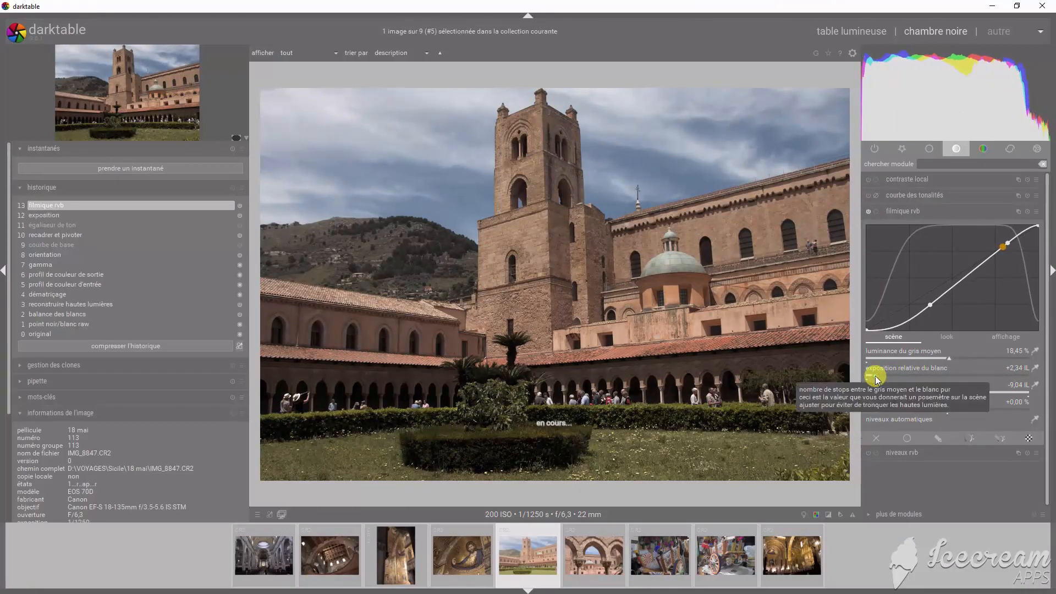
drag(877, 380, 850, 377)
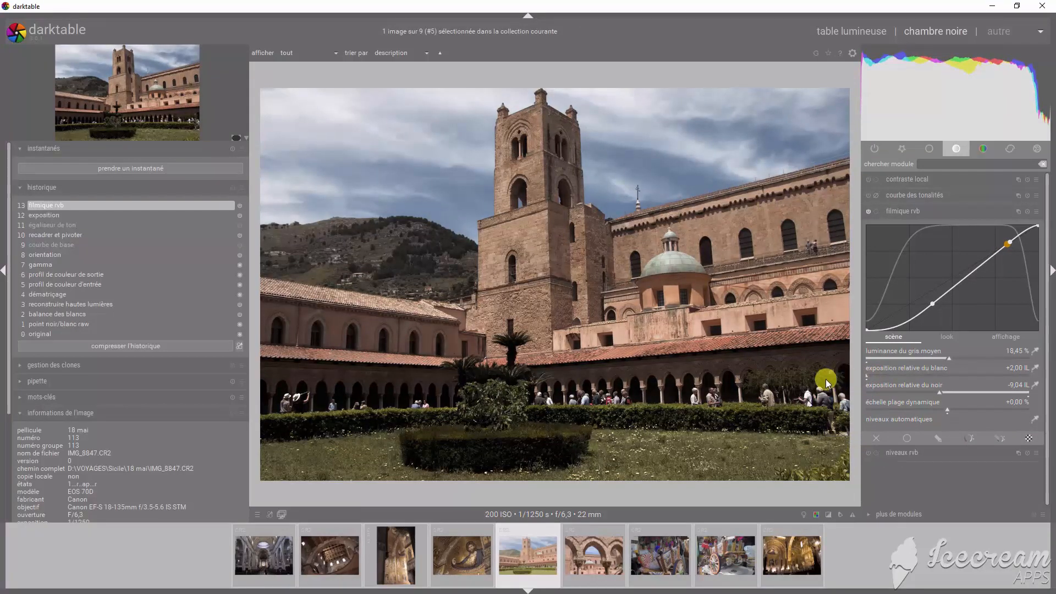
drag(938, 394, 995, 391)
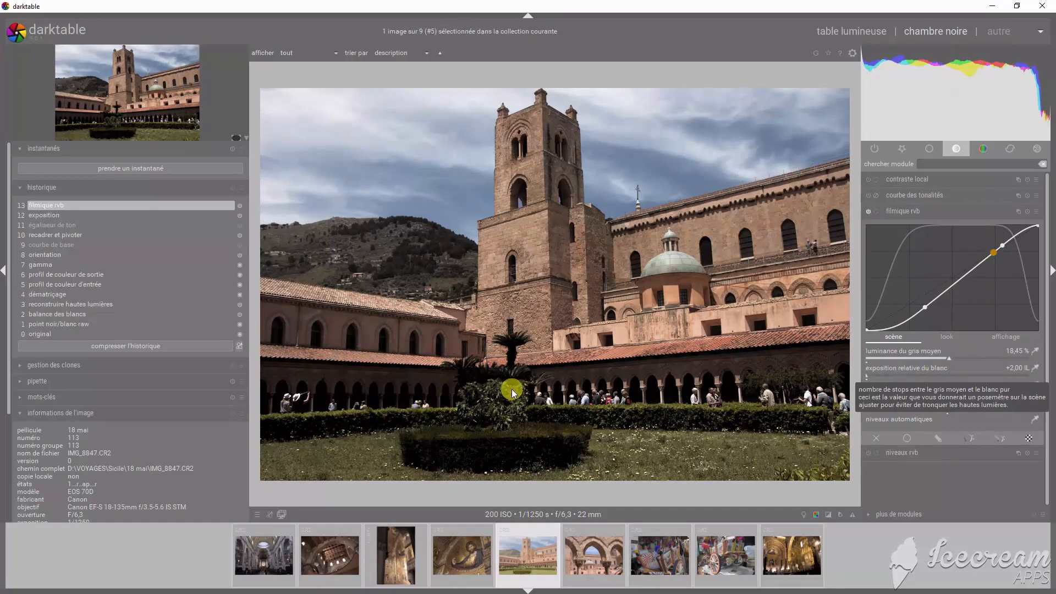
Reset the filmique rvb parameters and apply the preset EOS 70D 12 IL
click(1026, 213)
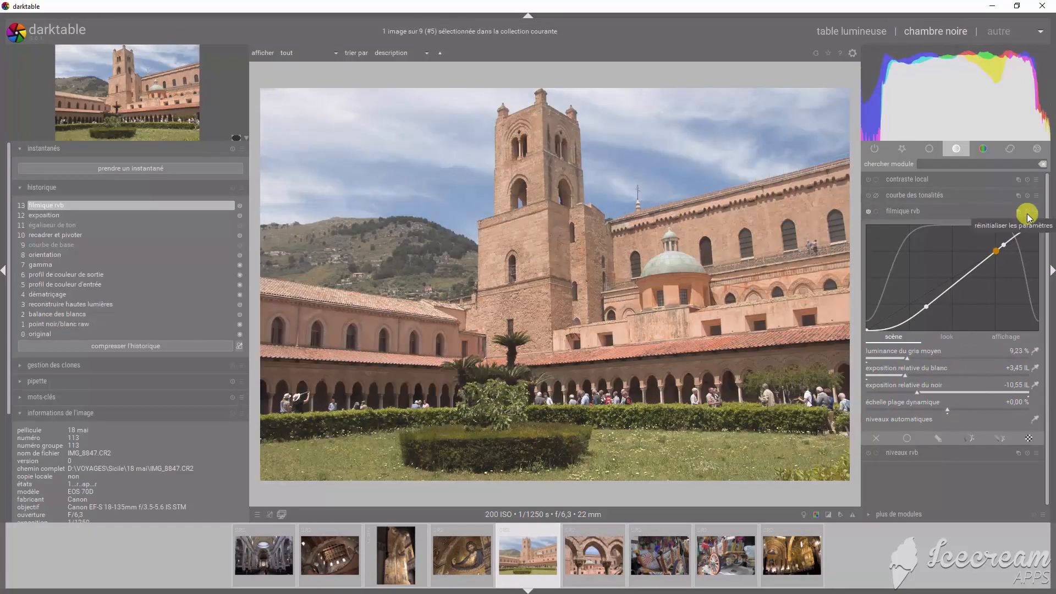
click(1035, 211)
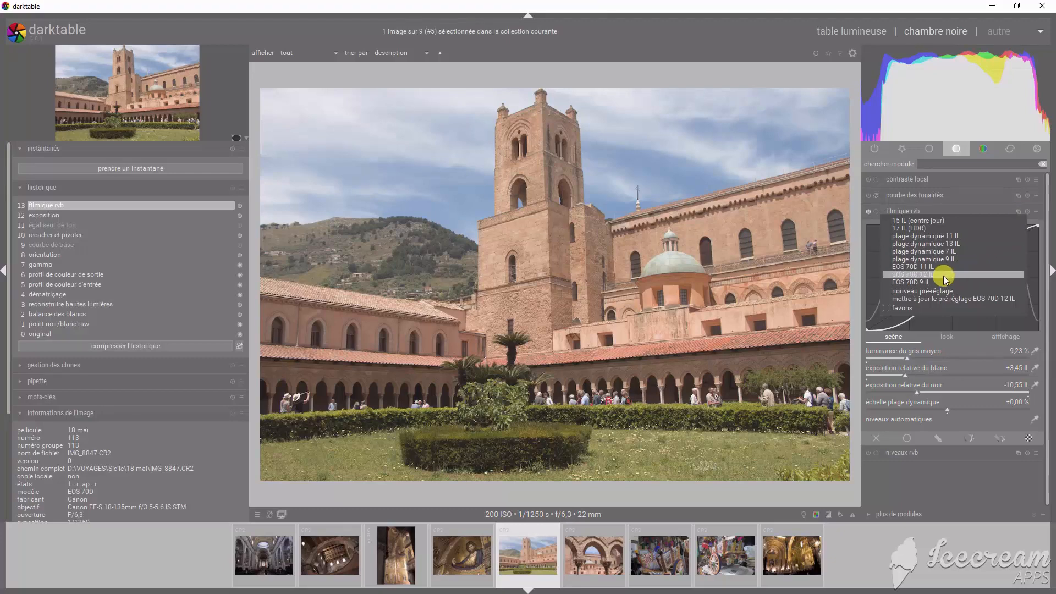
click(913, 274)
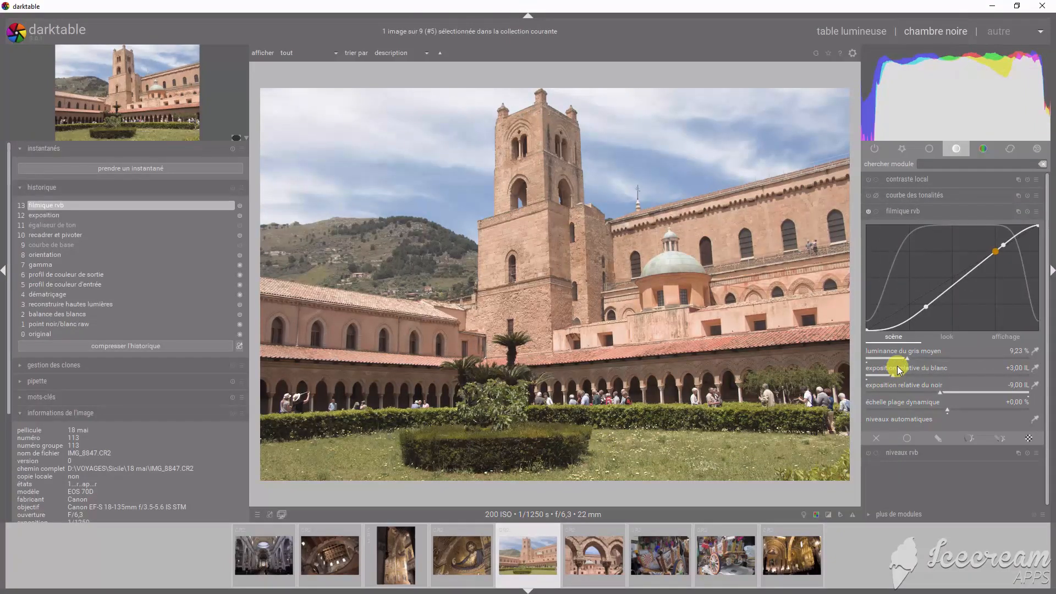
Set the middle-grey luminance in filmique rvb to 4,61 %
right_click(907, 358)
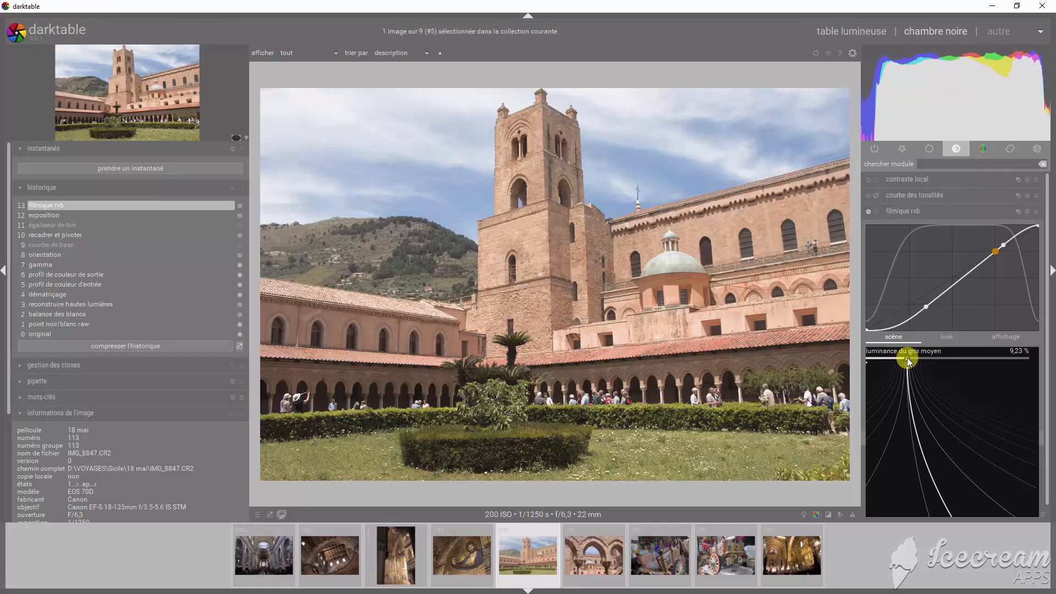
text(4,61)
key(Return)
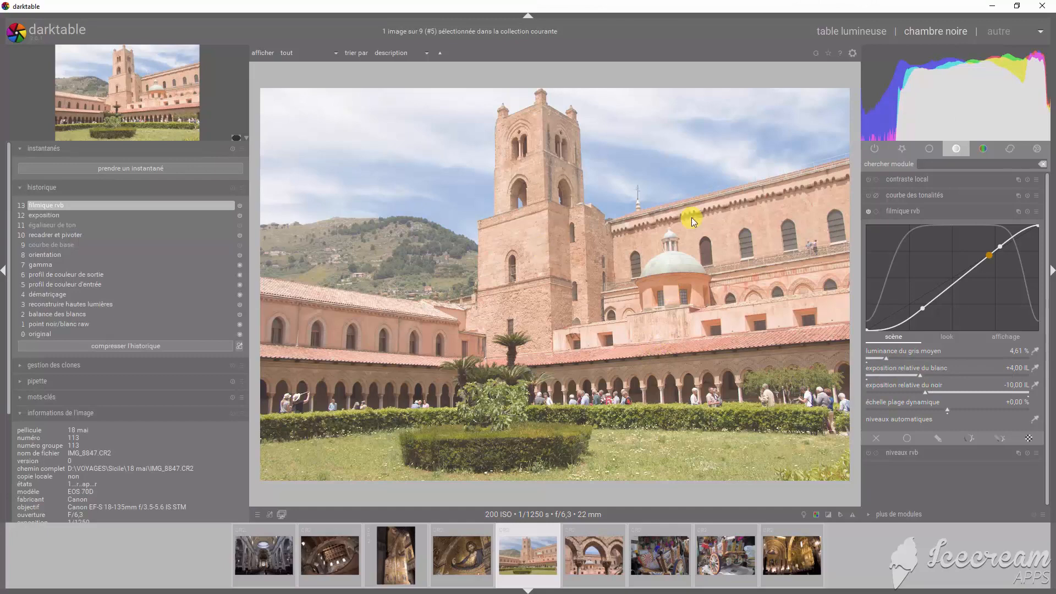
Lower the white relative exposure to +3,23 IL and move the black relative exposure closer to middle grey on the lightened photo
mouse_move(878, 119)
mouse_move(919, 376)
mouse_down()
mouse_move(886, 380)
mouse_move(899, 376)
mouse_up()
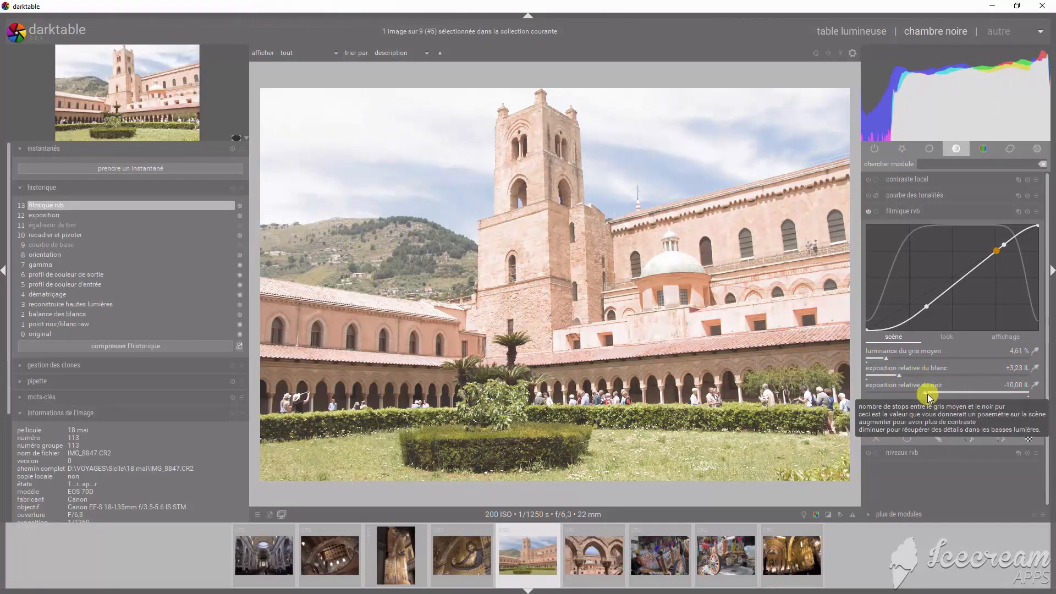
drag(931, 394, 979, 391)
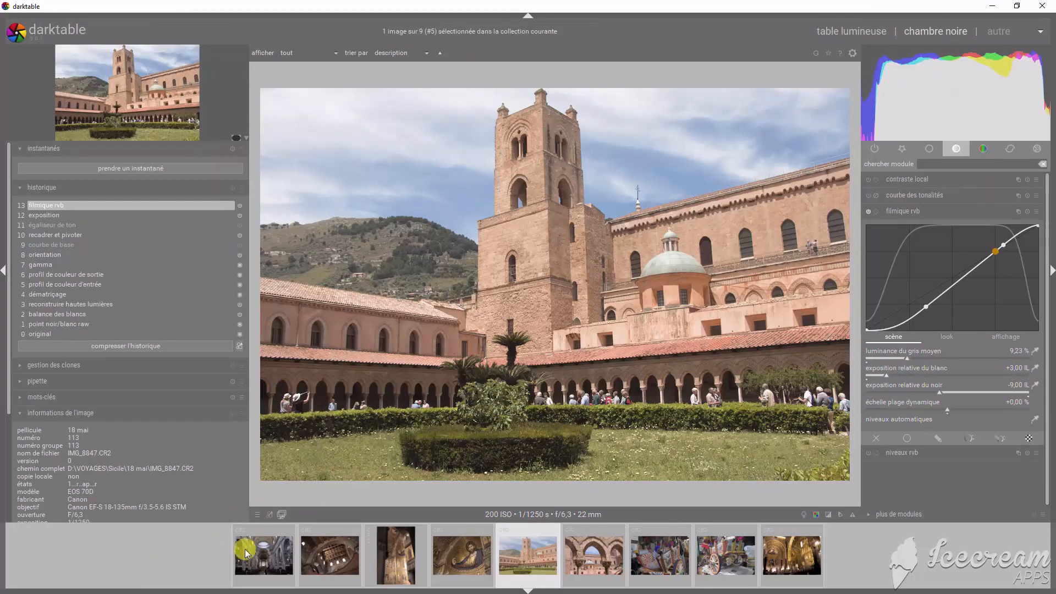
Open the dark interior photo IMG_8811.CR2 for editing
click(326, 559)
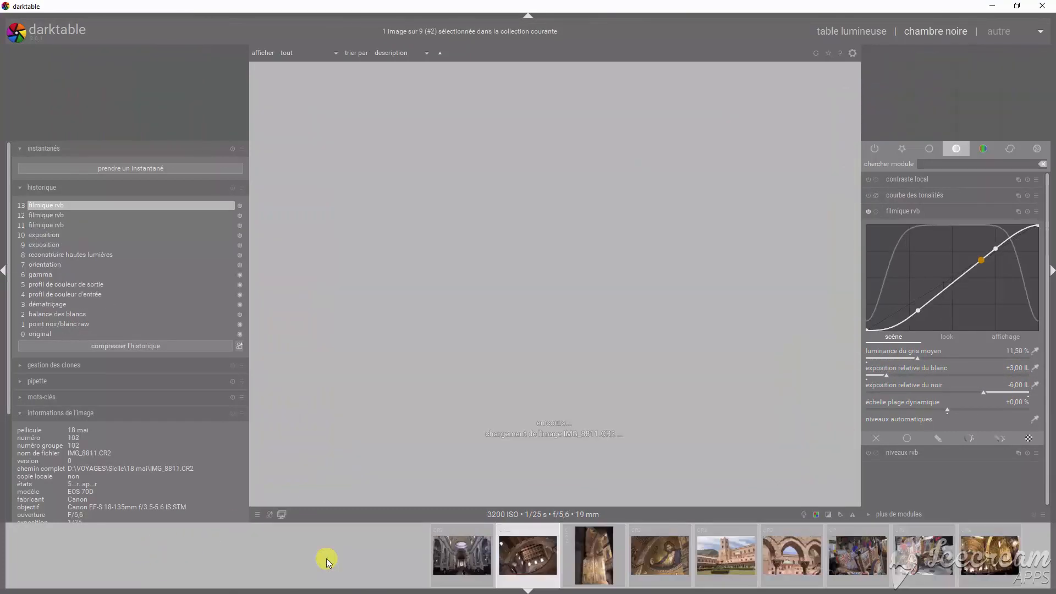